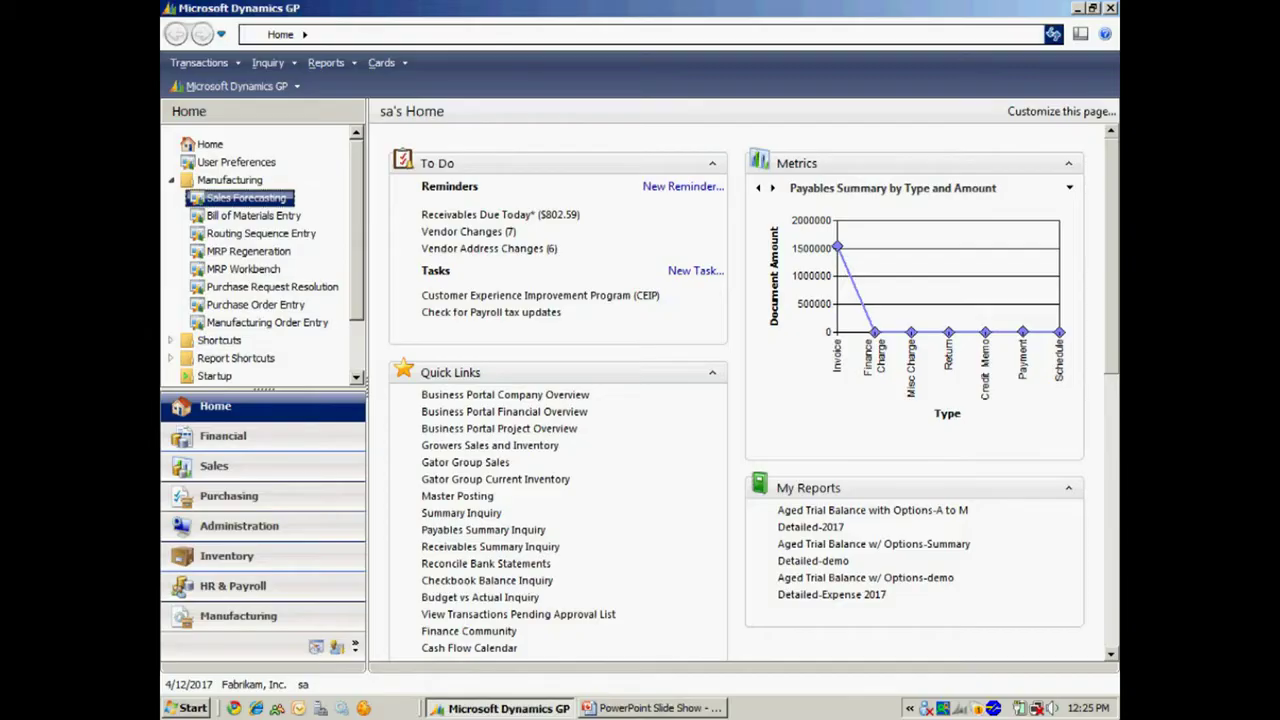
# Load the Pens 2017 plan in Sales Forecasting, showing PEN's monthly 3,500–4,300 quantities
pyautogui.click(259, 184)
pyautogui.click(250, 198)
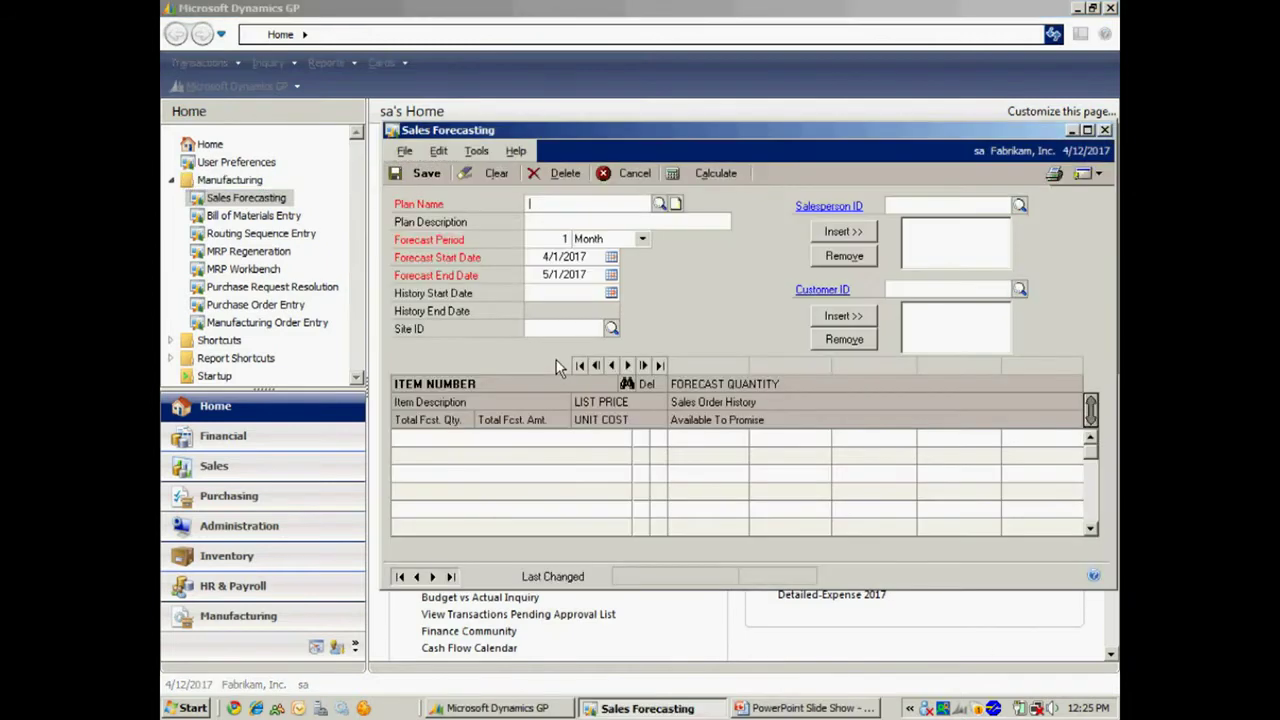
pyautogui.click(659, 204)
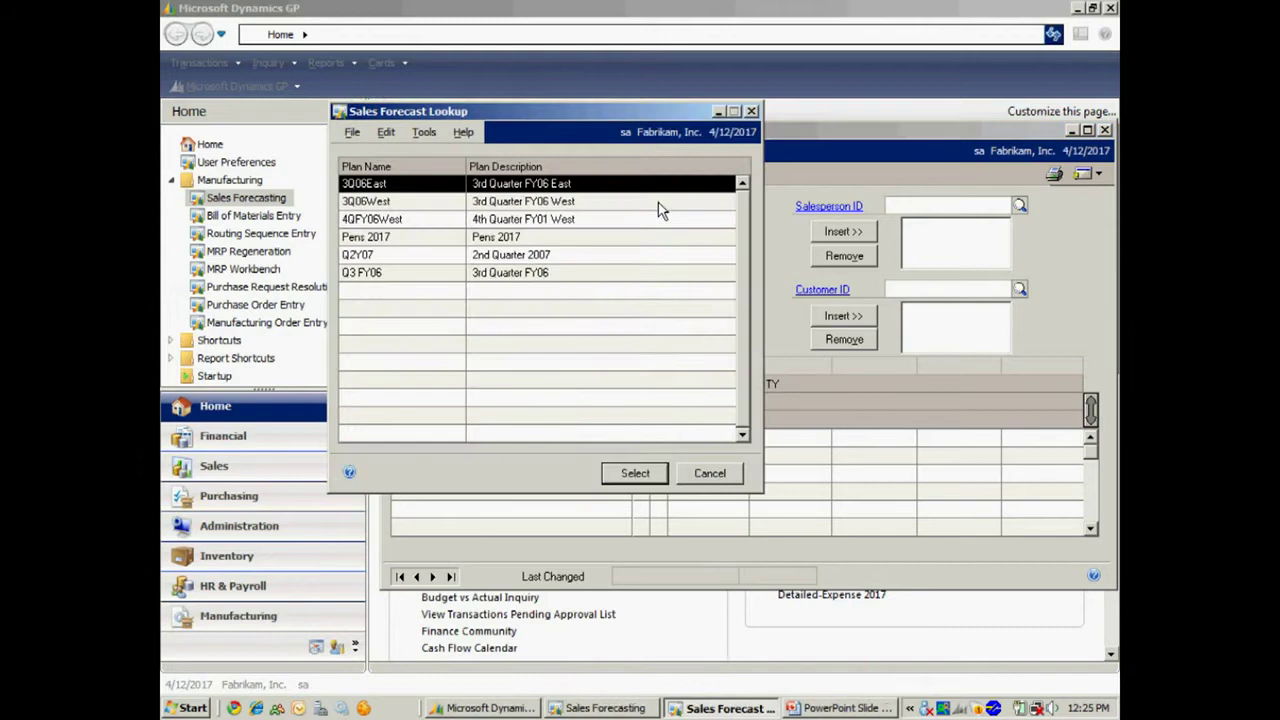
pyautogui.click(420, 237)
pyautogui.click(645, 475)
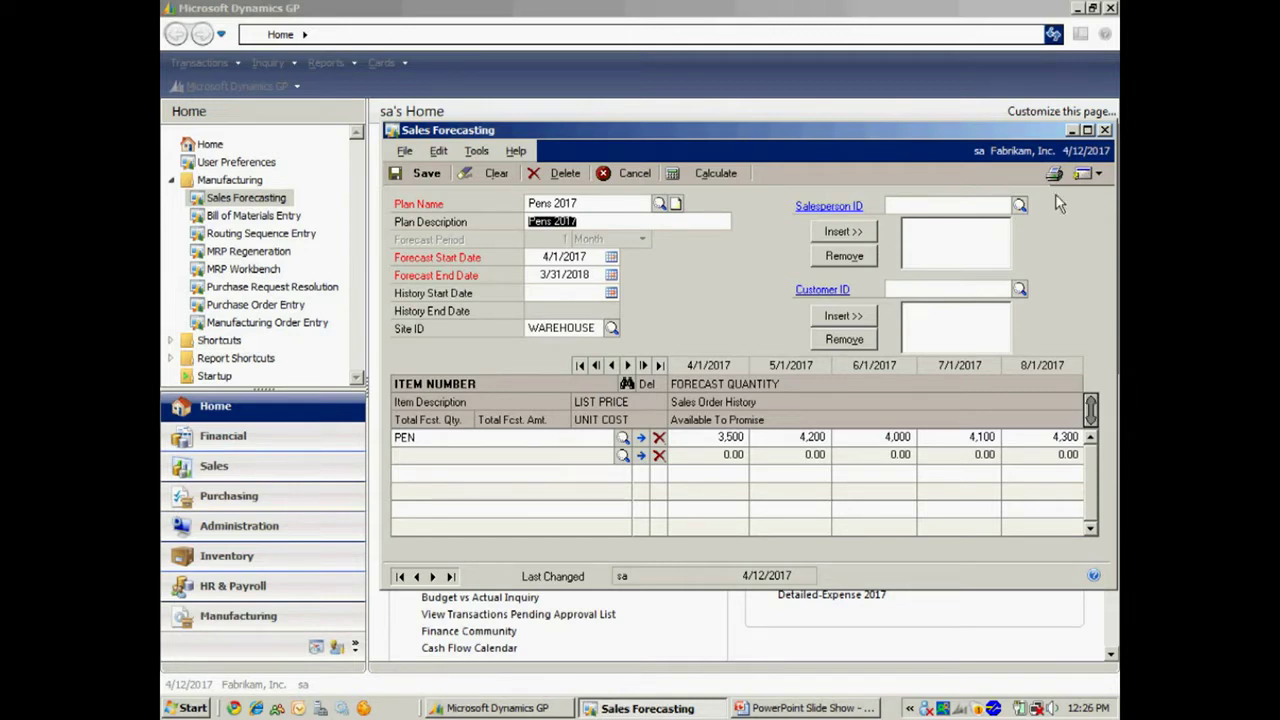
# Close the forecast, expand every component level of PEN's bill of materials, then close it
pyautogui.click(1105, 131)
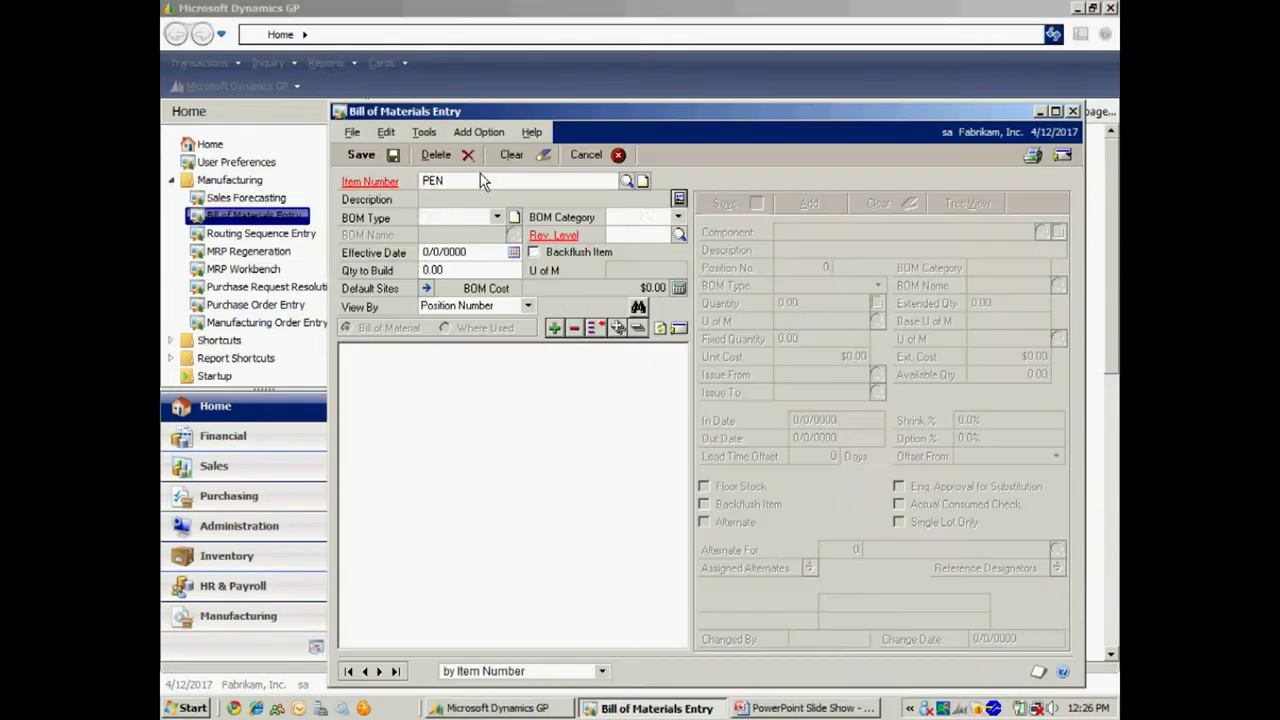
pyautogui.press('Tab')
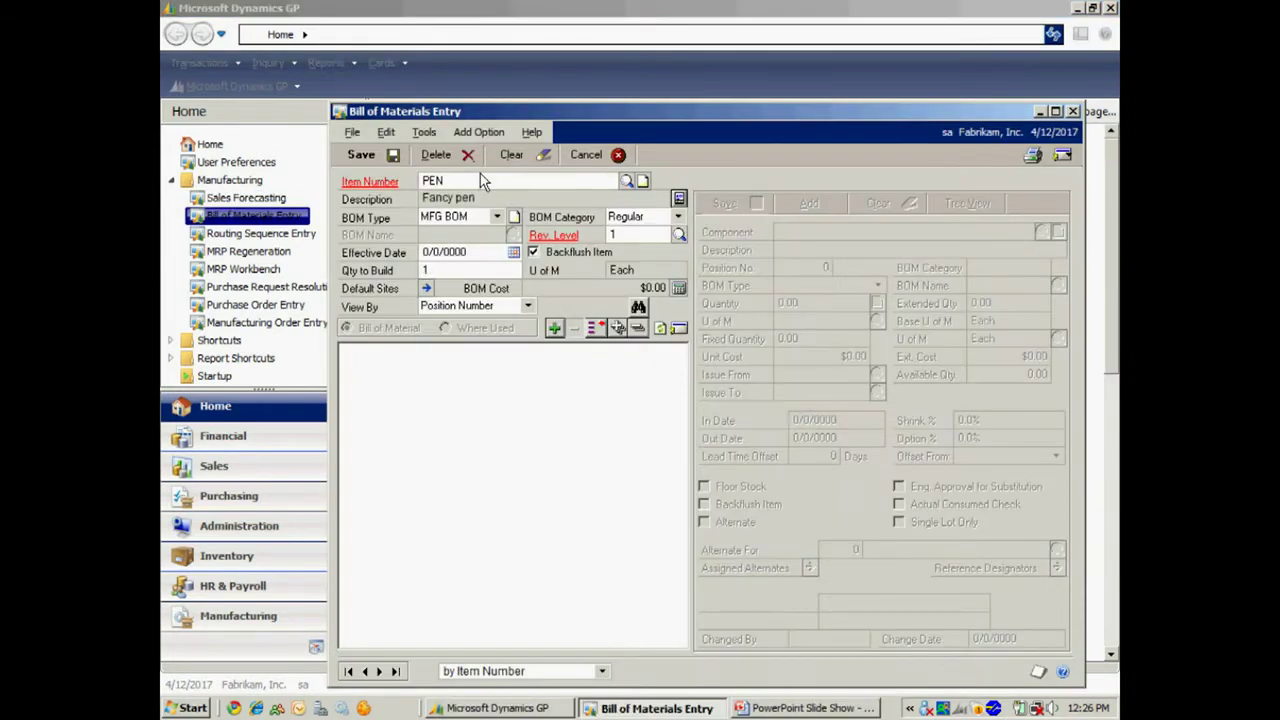
pyautogui.click(619, 330)
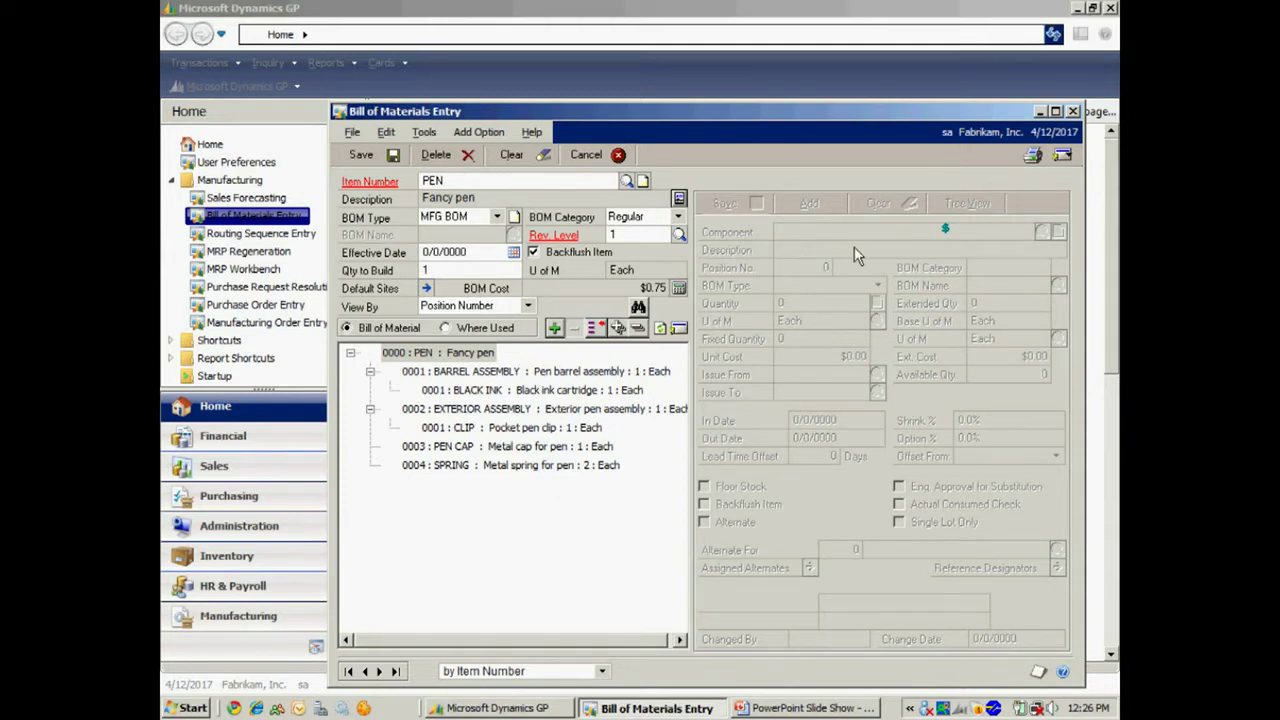
pyautogui.click(1073, 112)
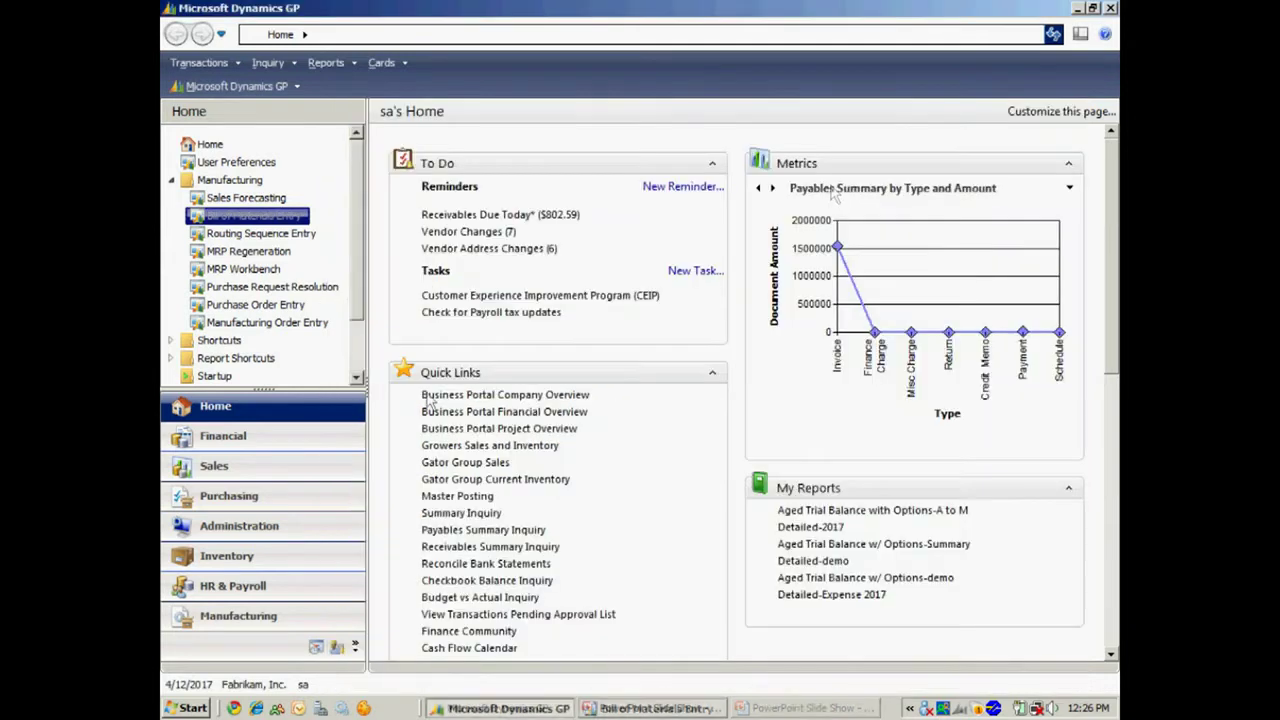
pyautogui.click(275, 233)
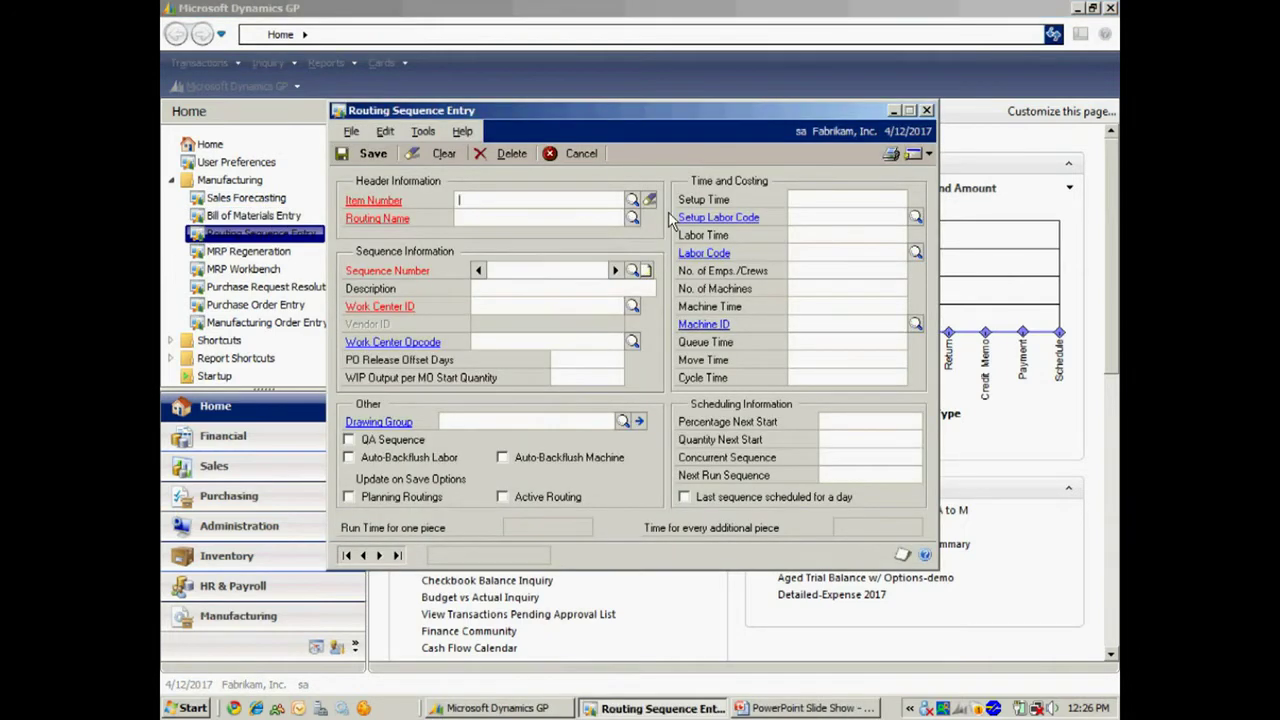
pyautogui.write('PEN')
pyautogui.press('Down')
pyautogui.press('Return')
pyautogui.press('Tab')
pyautogui.hotkey('ctrl', 'l')
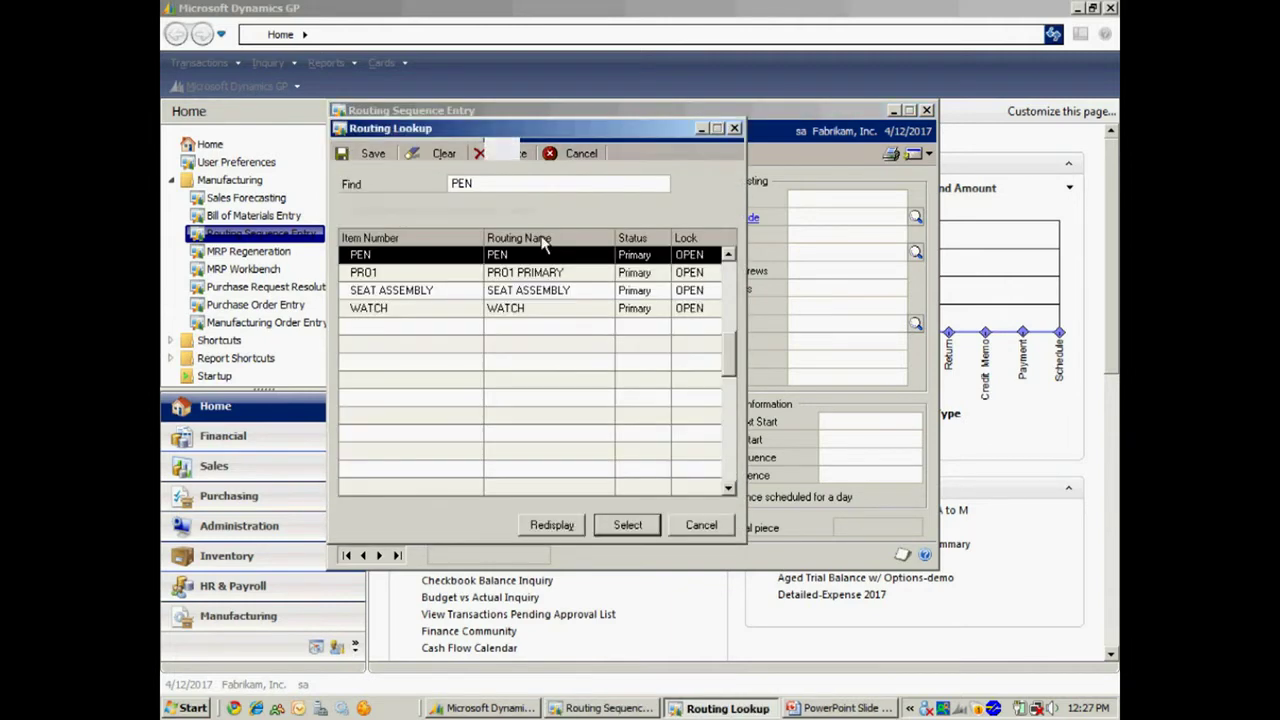
pyautogui.click(686, 427)
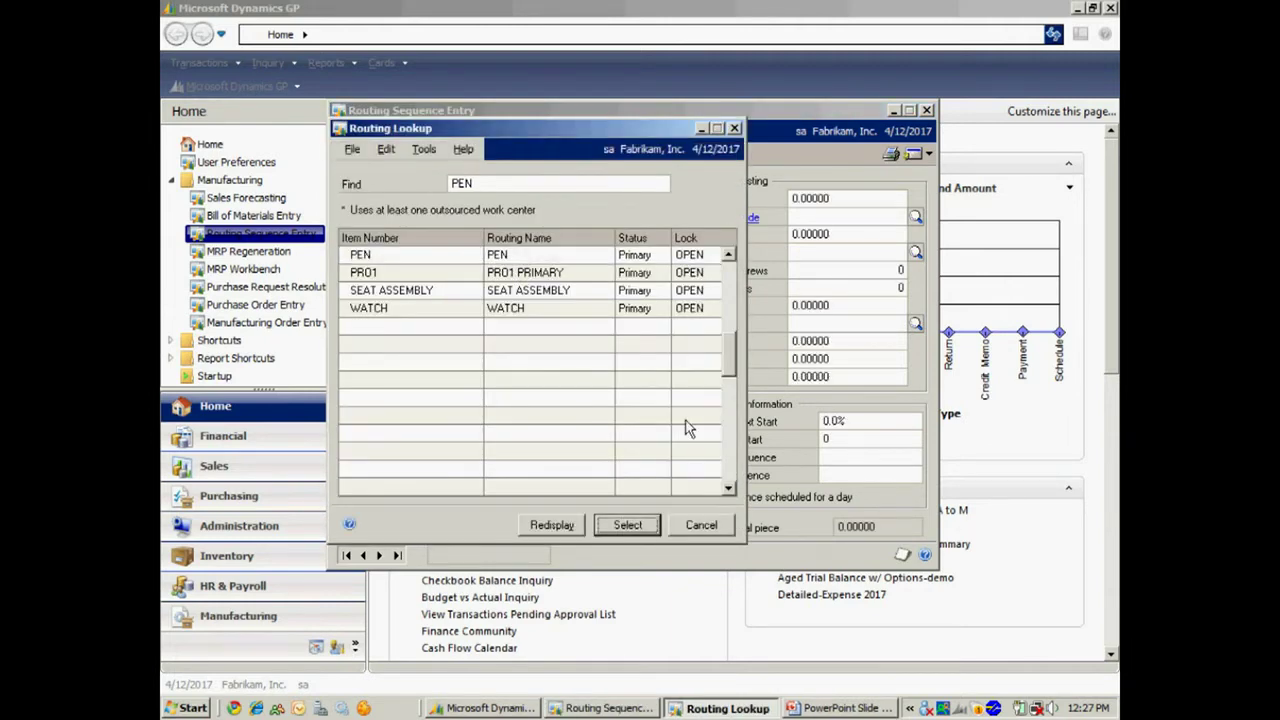
pyautogui.click(648, 527)
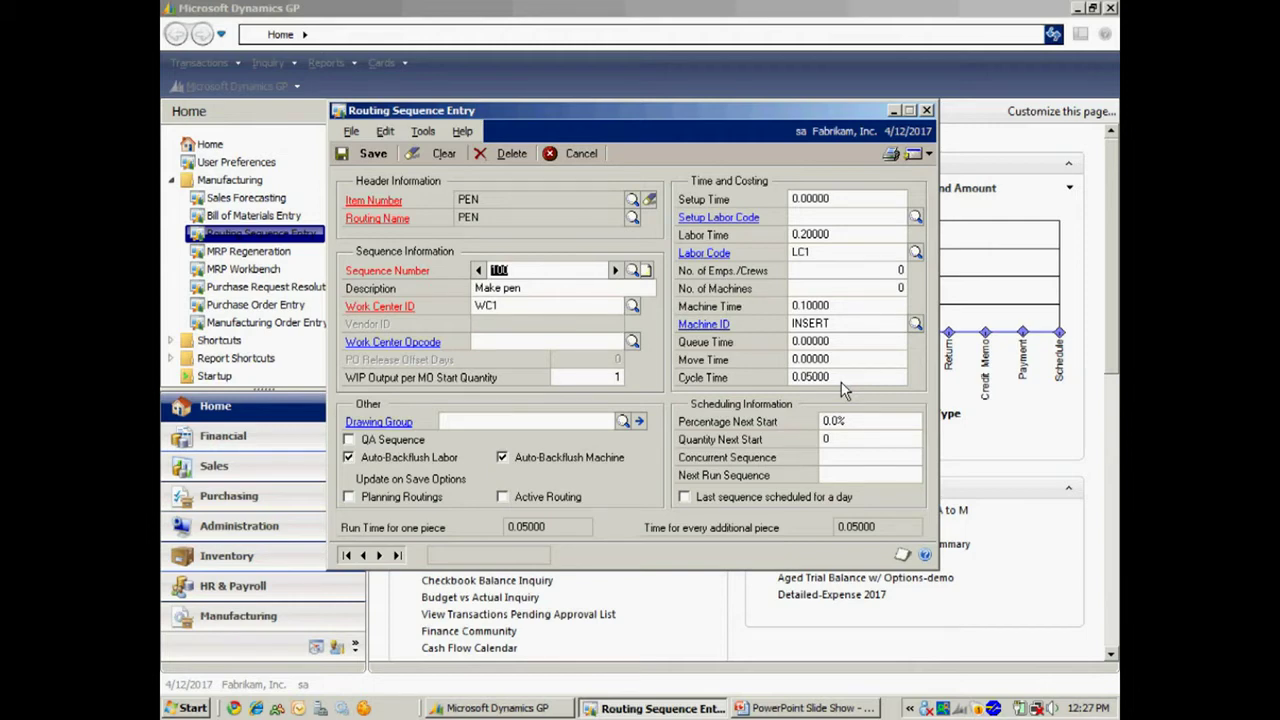
pyautogui.click(928, 111)
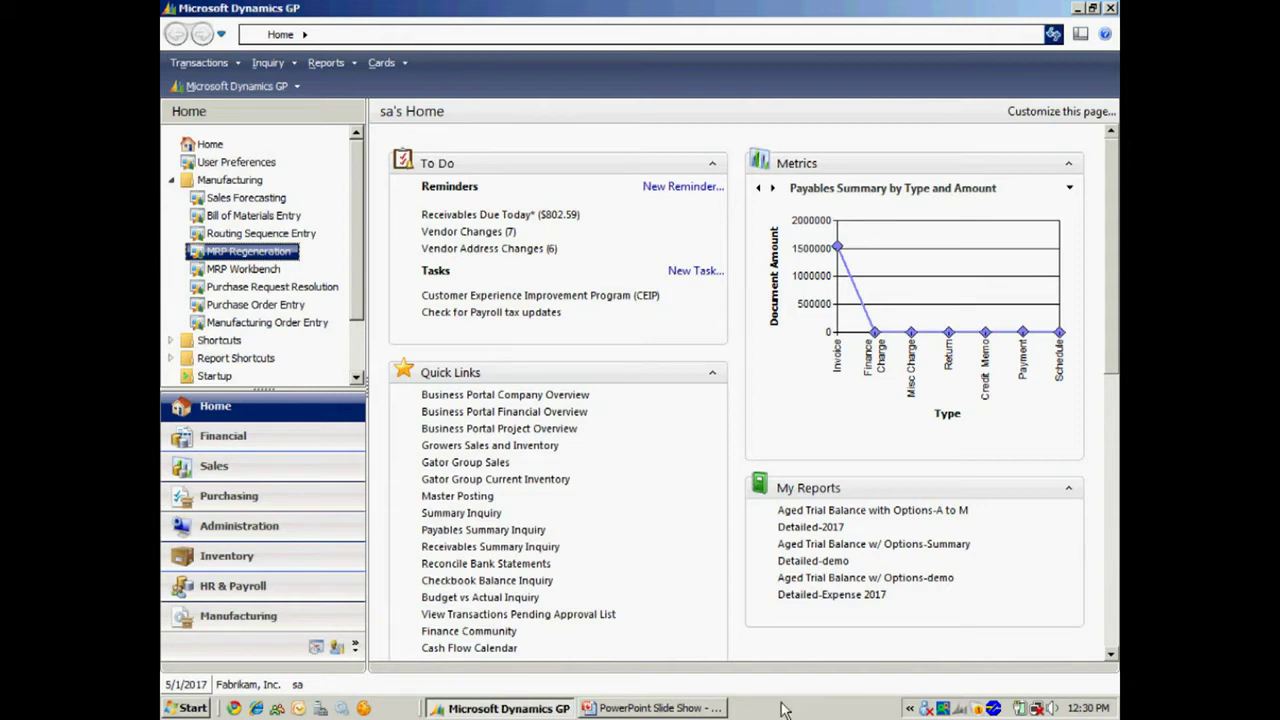
# Process a 4-month full MRP regeneration, recorded as run 17 for 5/1/2017
pyautogui.click(276, 256)
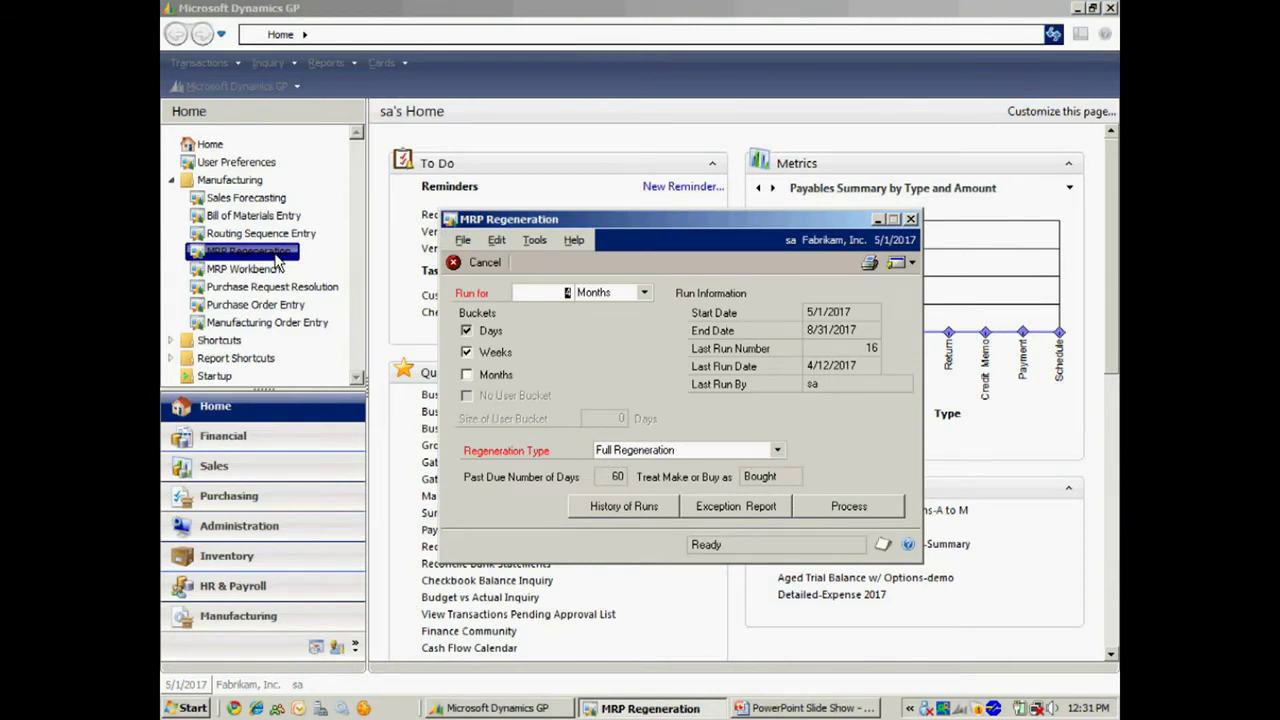
pyautogui.click(836, 508)
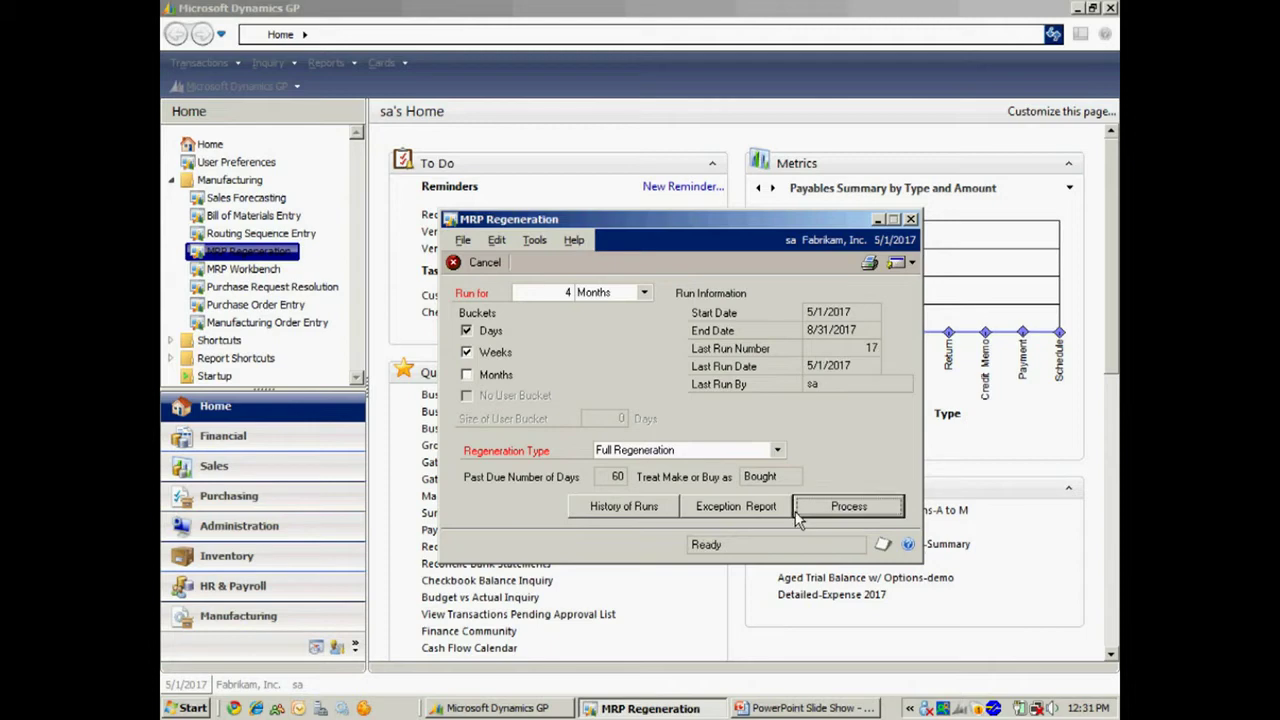
pyautogui.click(910, 219)
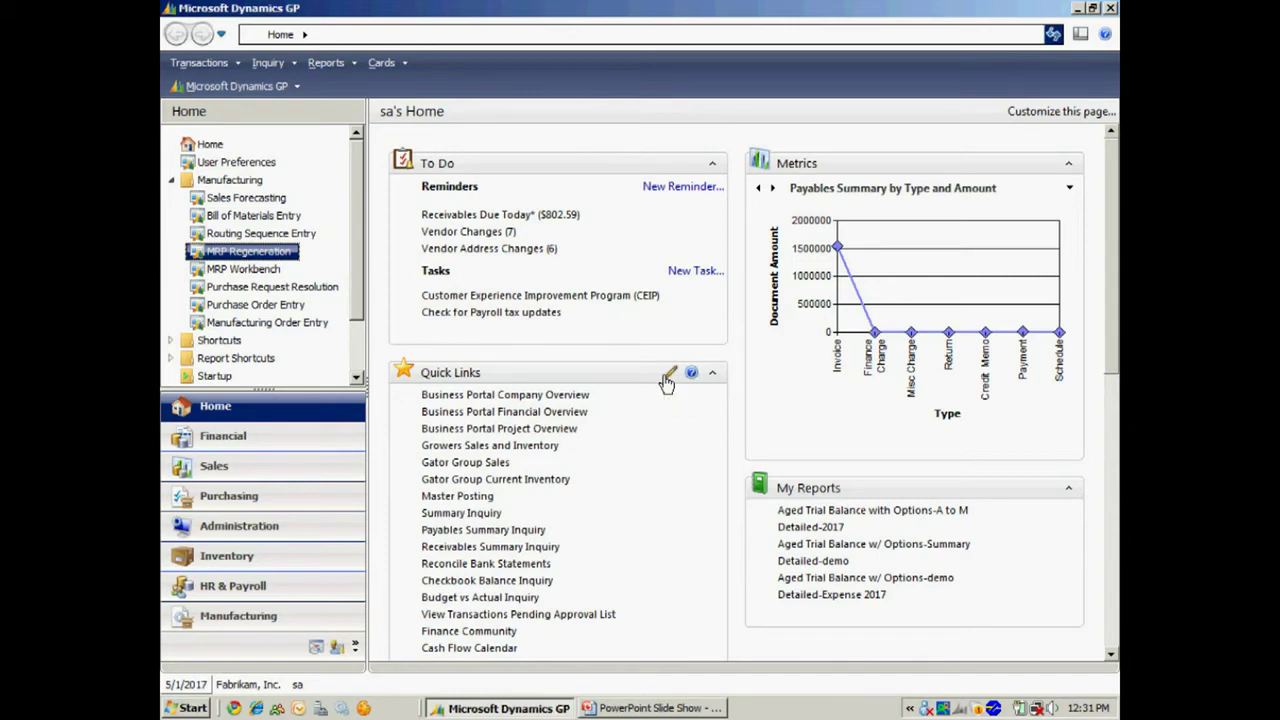
# Load PEN in MRP Workbench and inspect its 4200 warehouse gross requirement from Pens 2017
pyautogui.click(258, 272)
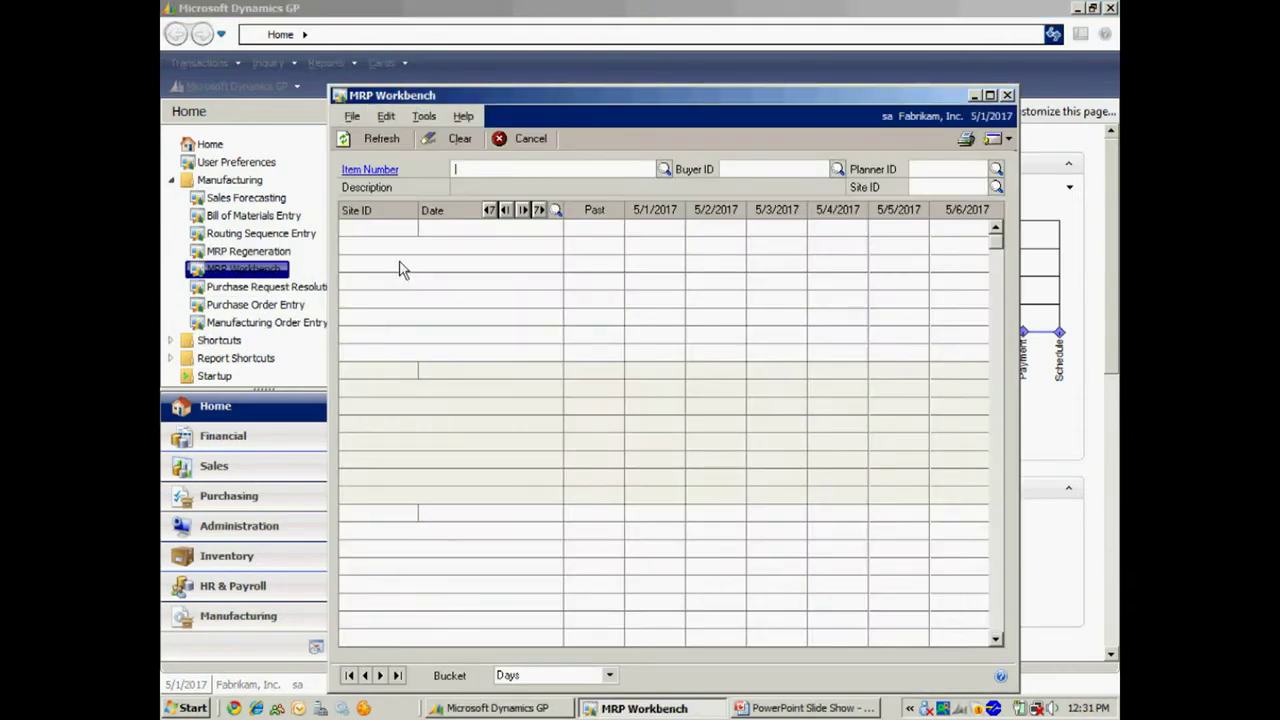
pyautogui.write('PEN')
pyautogui.press('Tab')
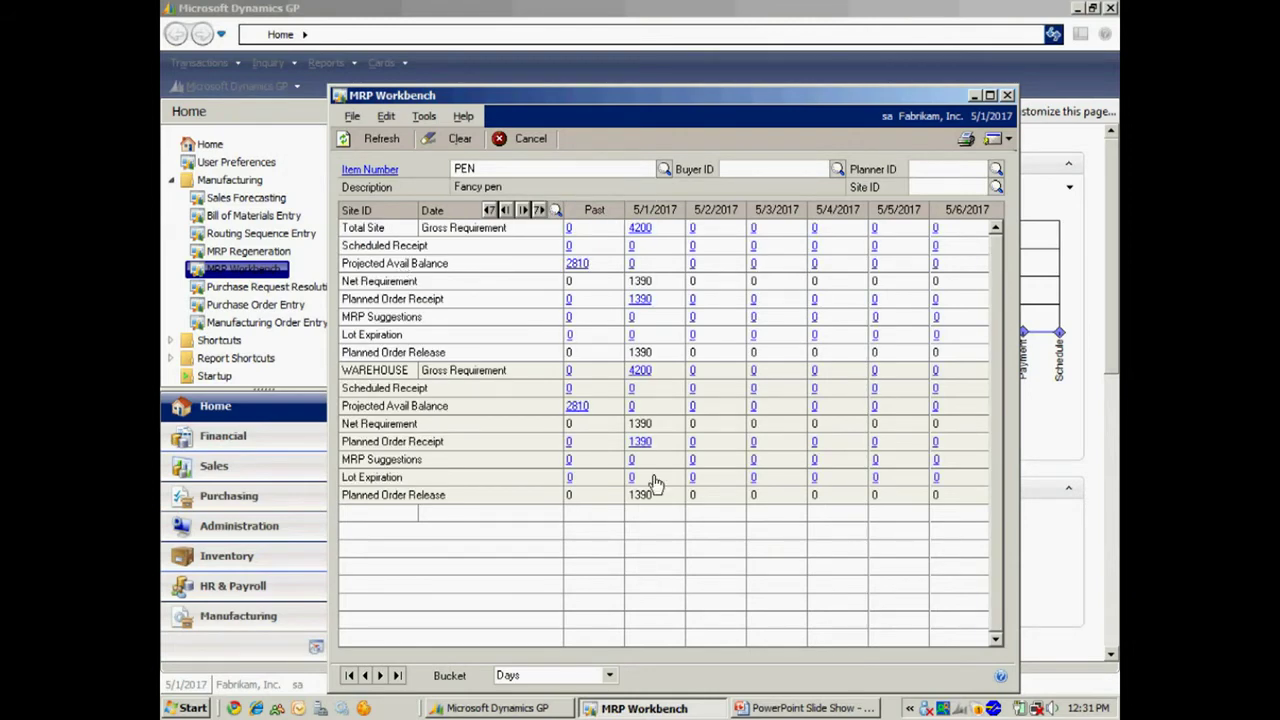
pyautogui.click(643, 376)
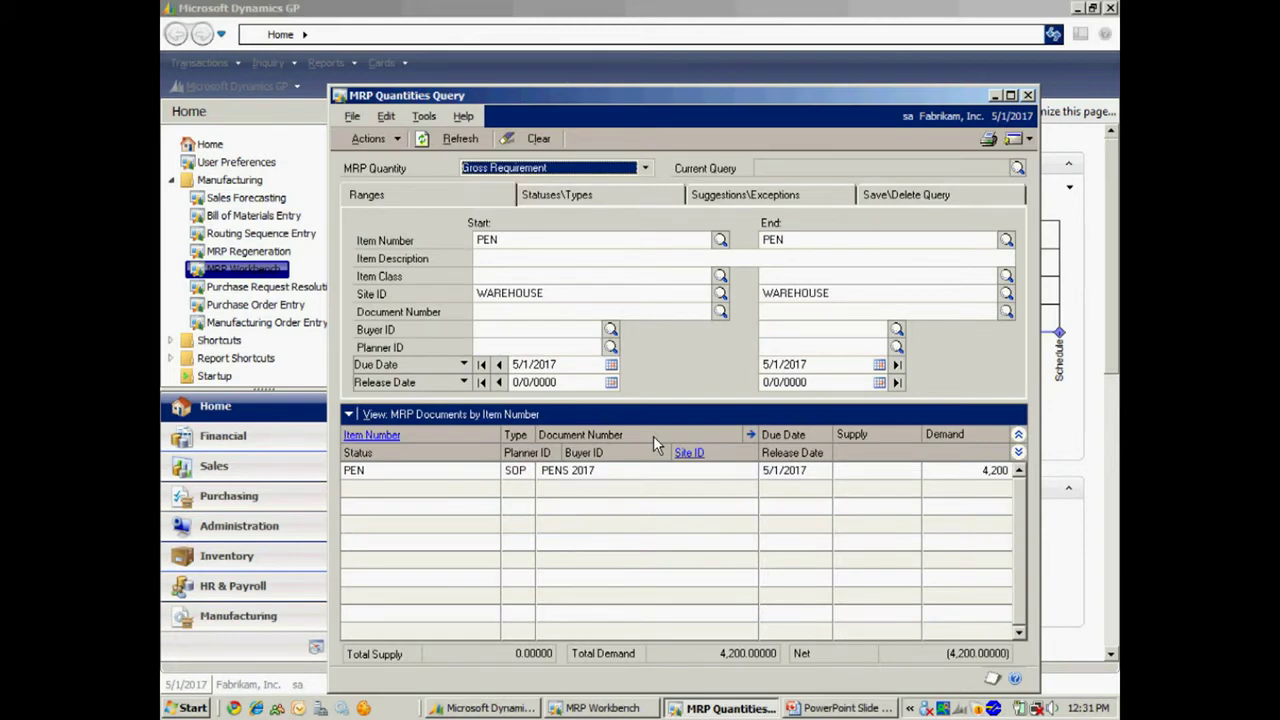
pyautogui.click(1028, 95)
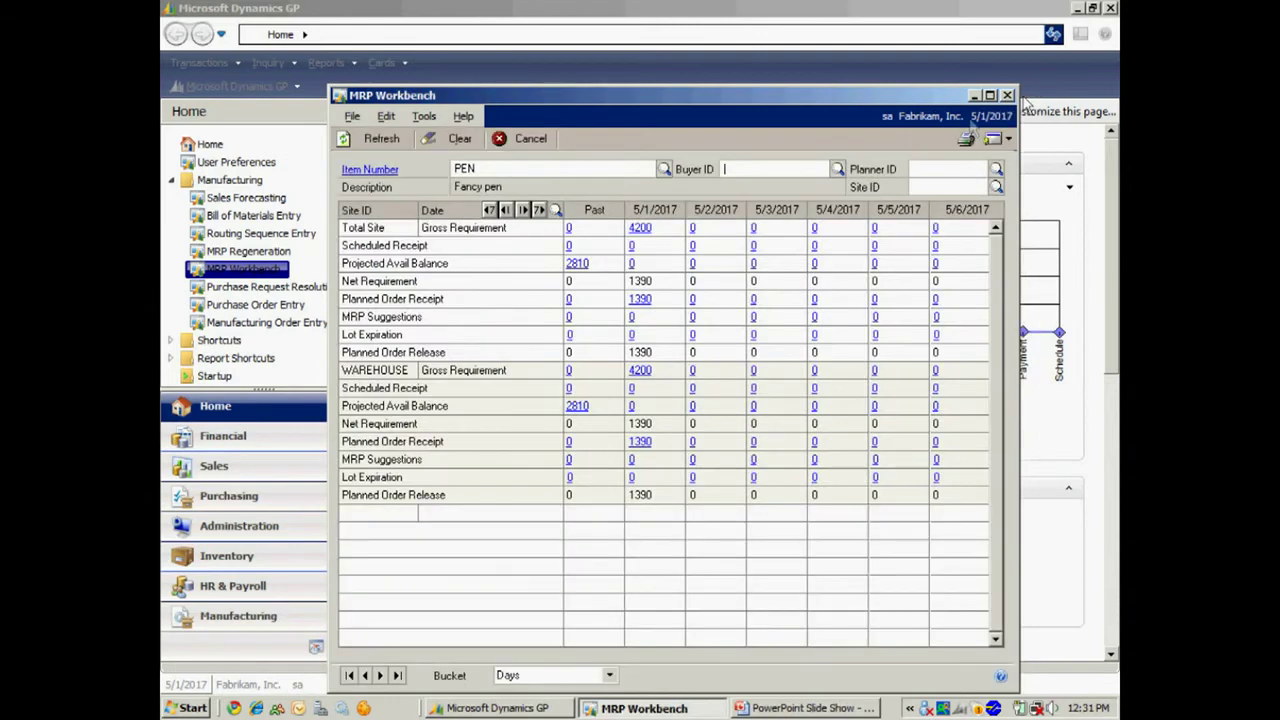
# Transfer PEN's 1390-unit planned order receipt for 5/1/2017 to a manufacturing order
pyautogui.click(643, 446)
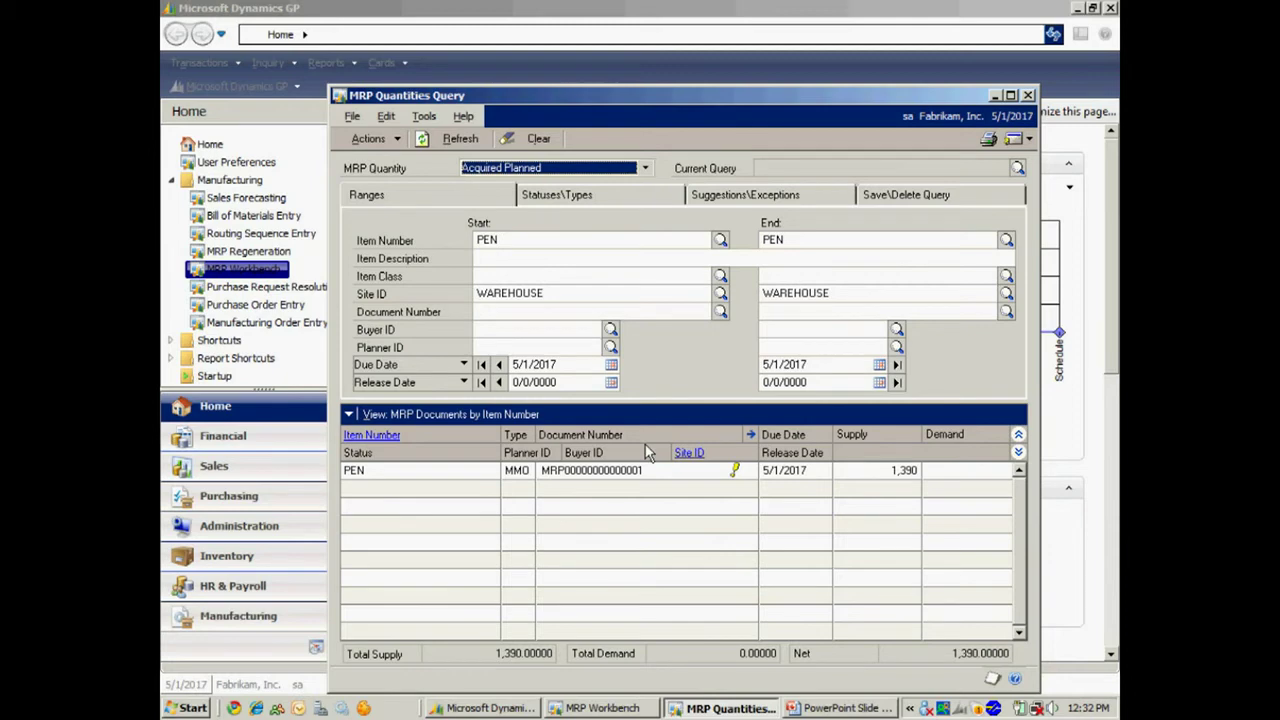
pyautogui.click(1018, 453)
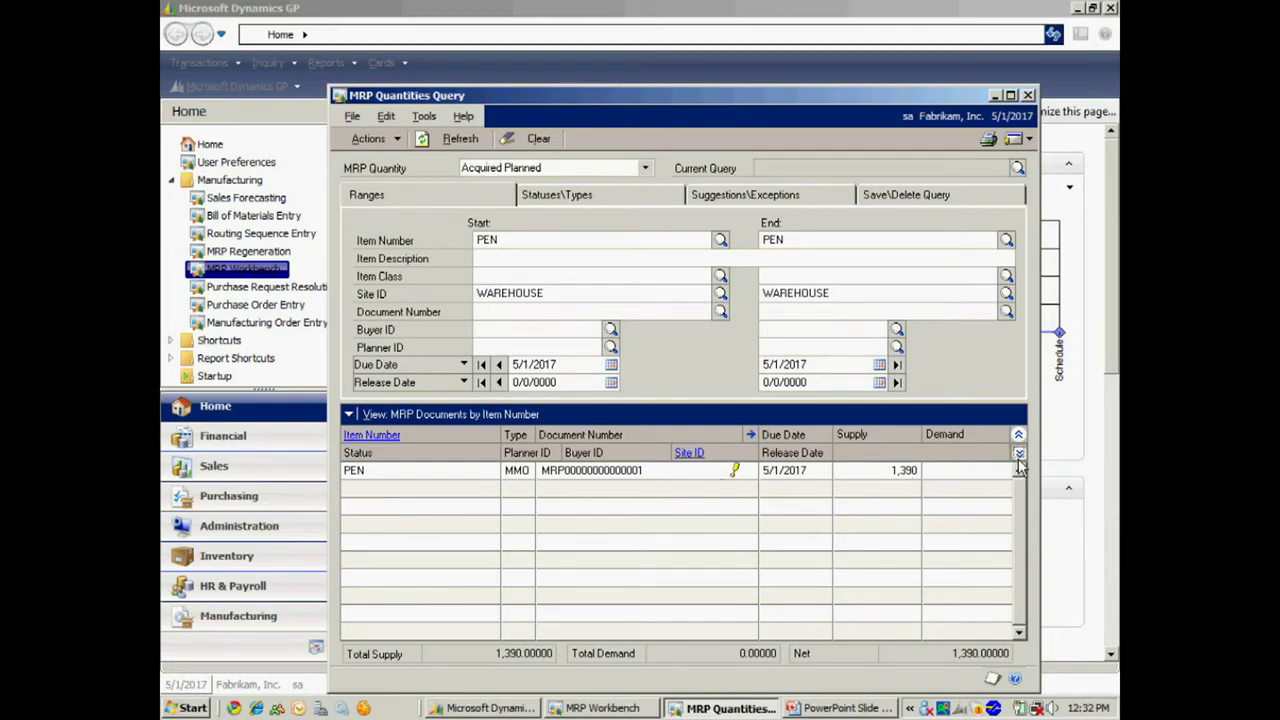
pyautogui.doubleClick(605, 475)
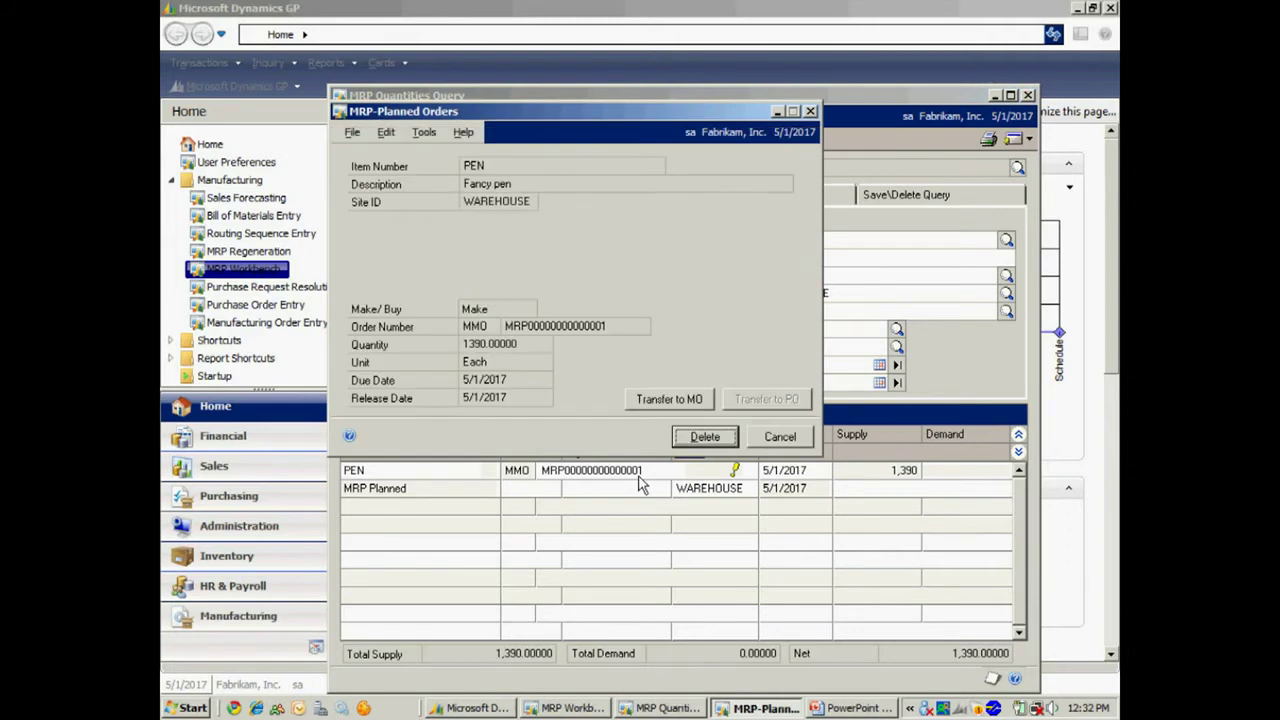
pyautogui.click(668, 400)
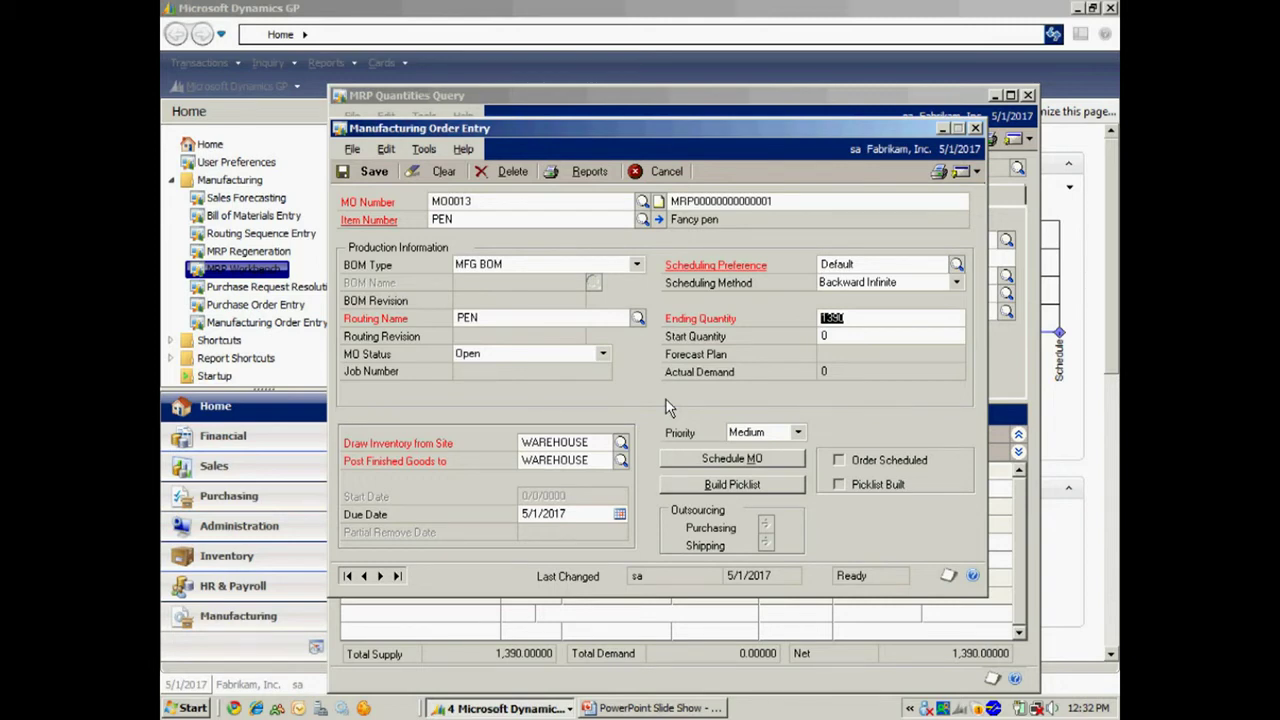
# Save MO0013, then create ADVANCED0001's purchase order from requests through end date 5/31/2017
pyautogui.click(372, 171)
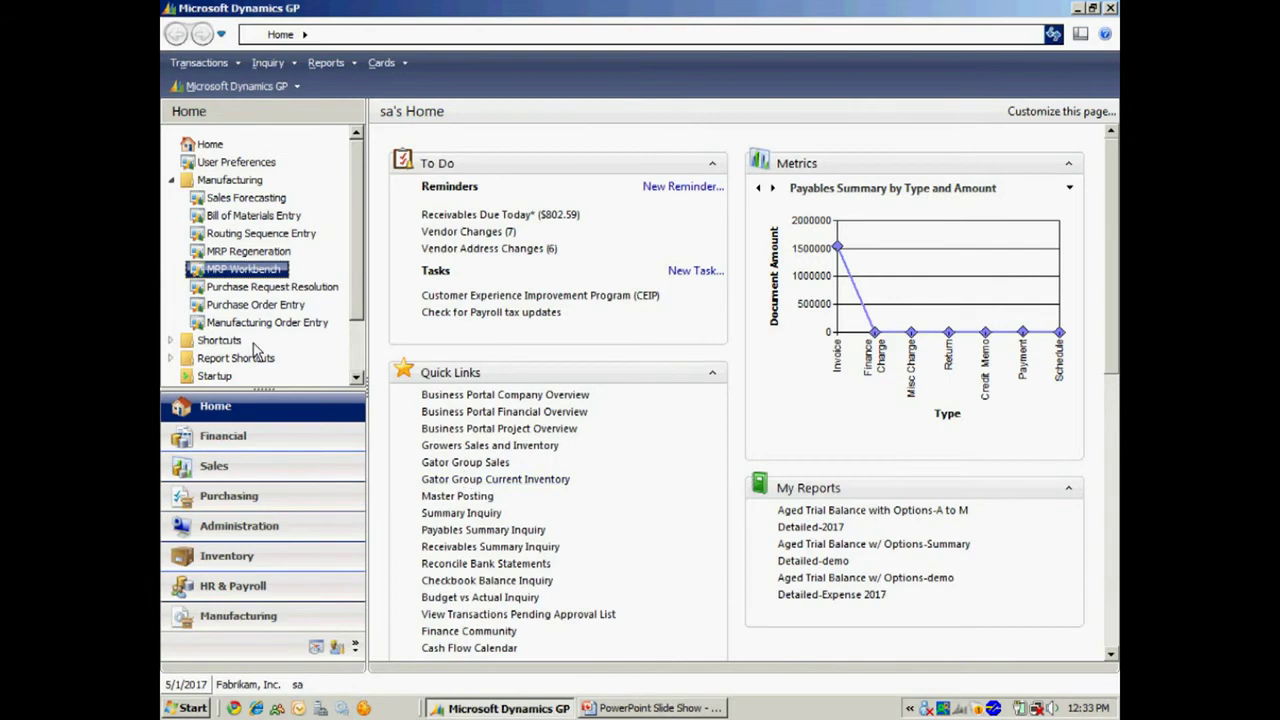
pyautogui.click(268, 288)
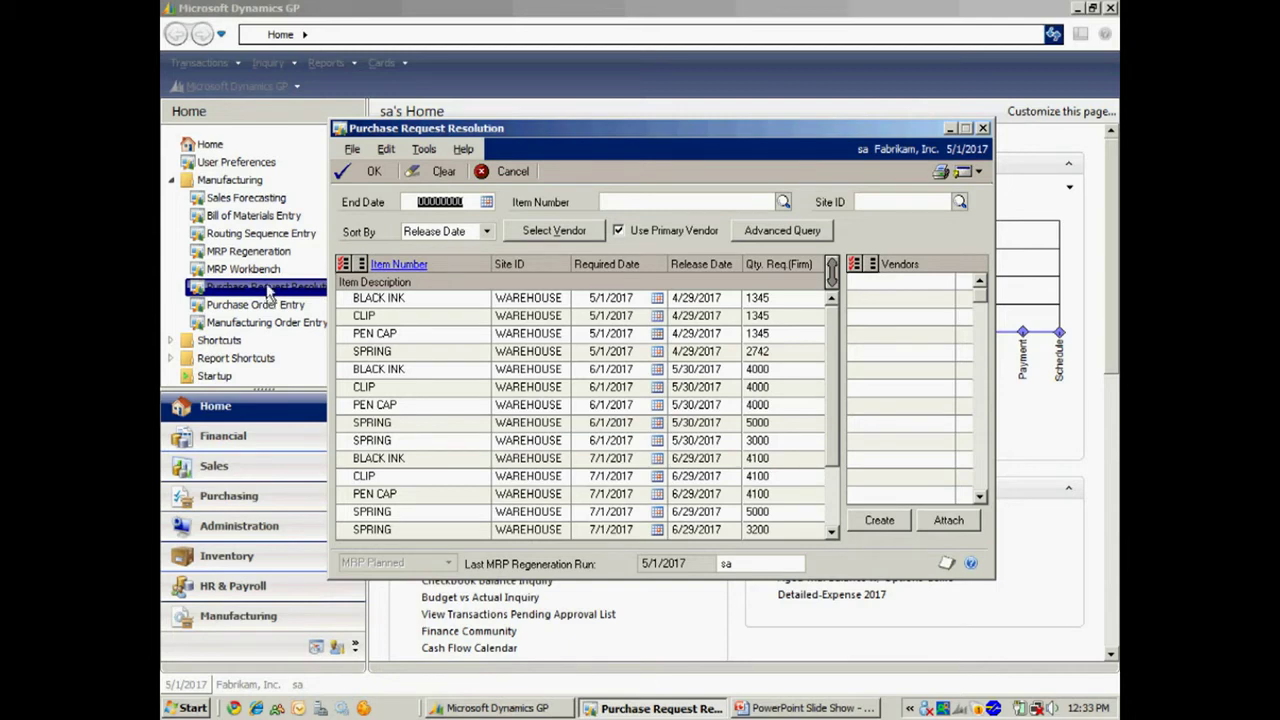
pyautogui.click(463, 202)
pyautogui.moveTo(463, 202); pyautogui.dragTo(403, 202)
pyautogui.write('053117')
pyautogui.press('Tab')
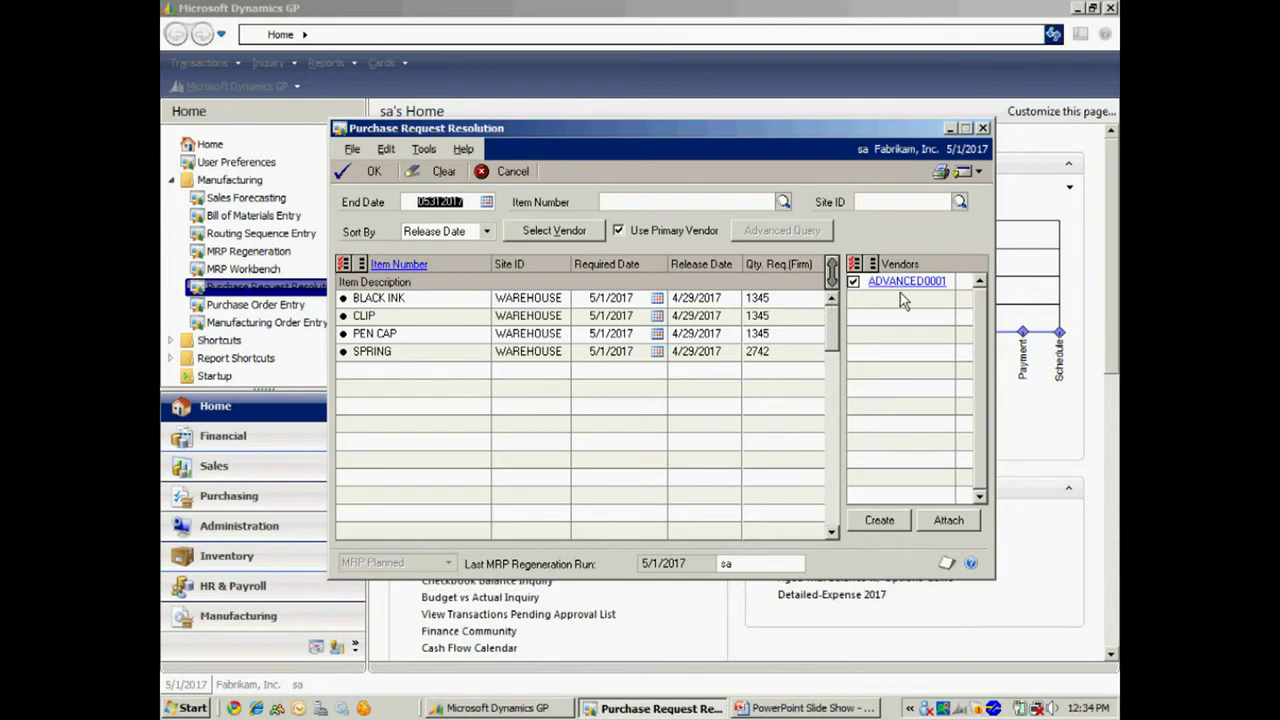
pyautogui.click(880, 523)
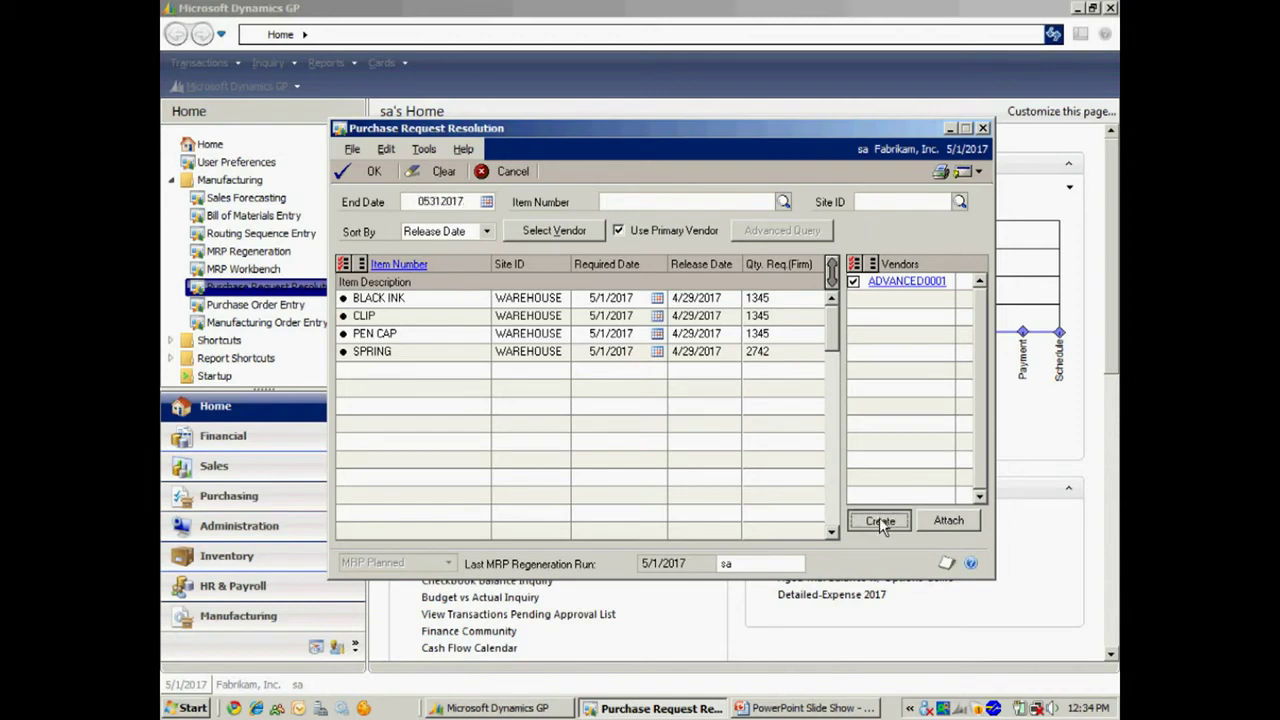
pyautogui.click(359, 177)
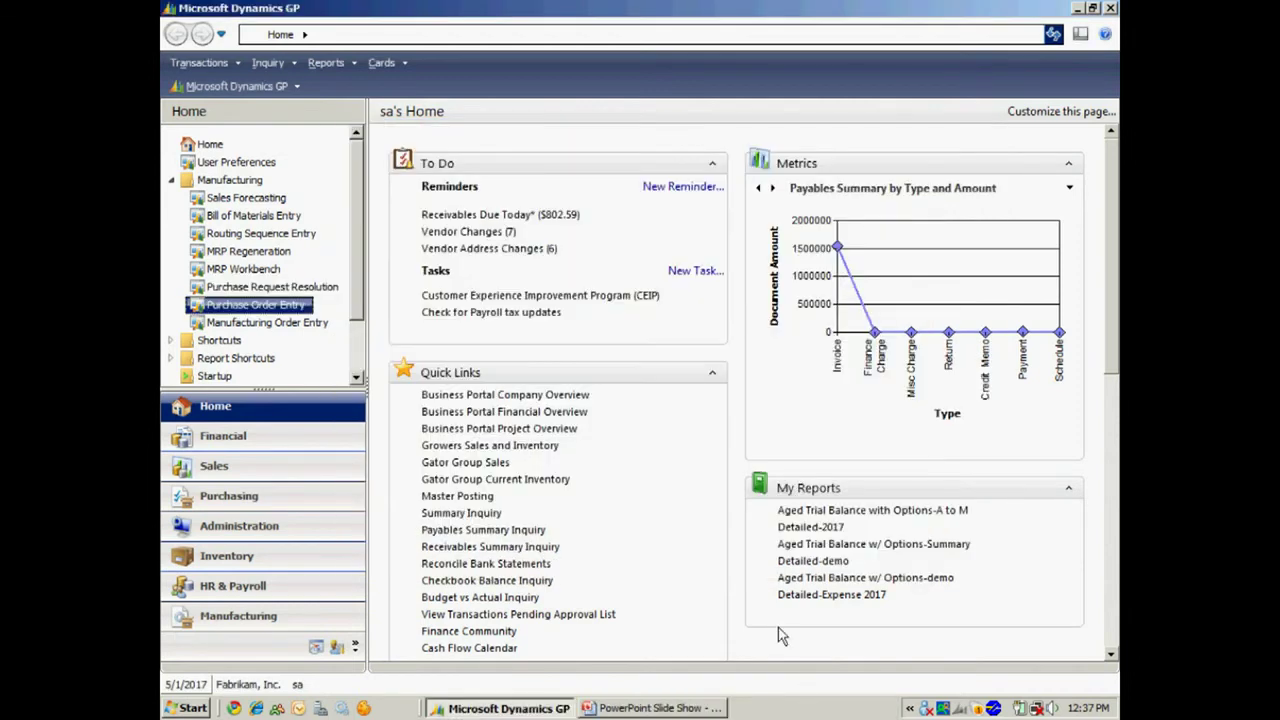
# Load the latest purchase order, PO2090, and enlarge the window to show all four lines
pyautogui.click(267, 313)
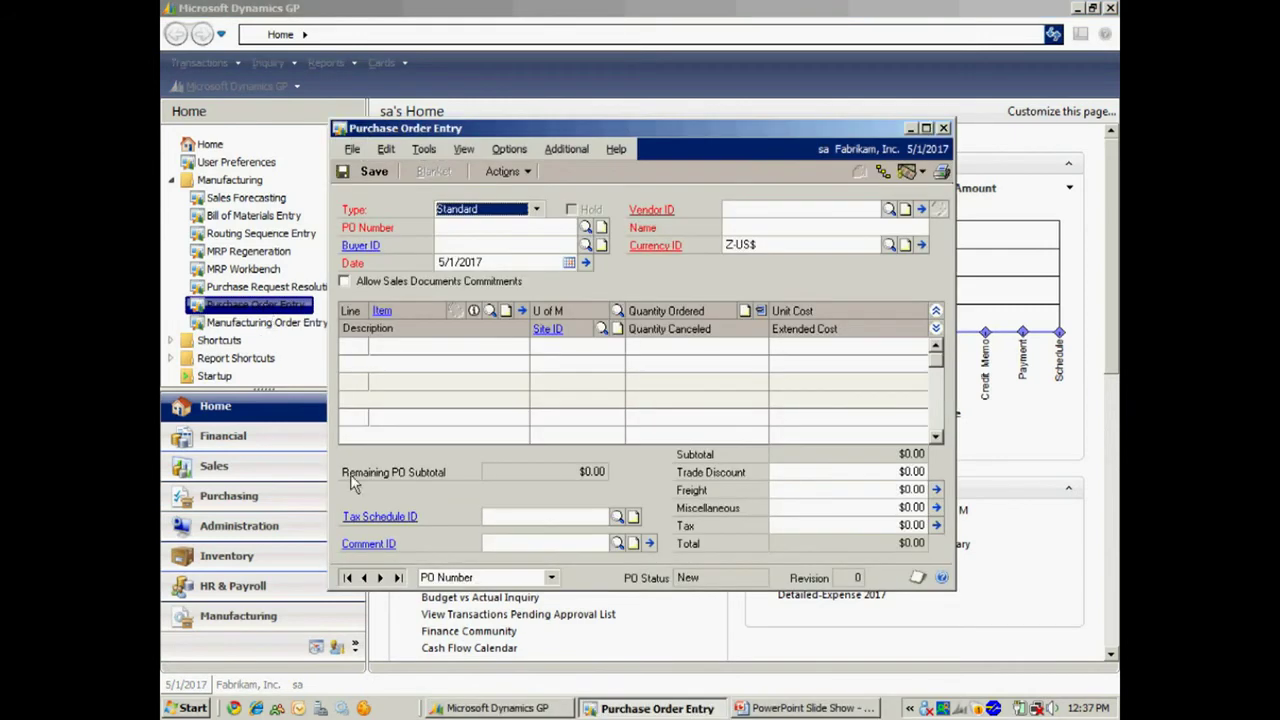
pyautogui.click(398, 577)
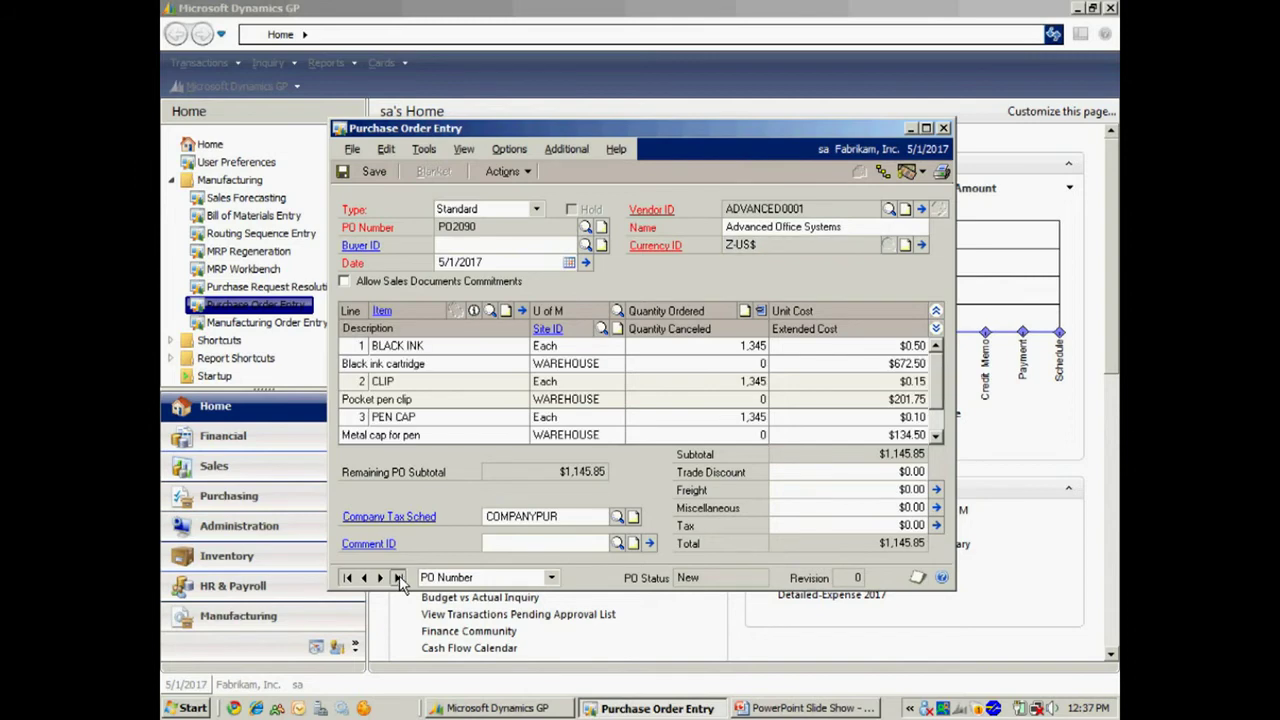
pyautogui.moveTo(617, 591); pyautogui.dragTo(614, 629)
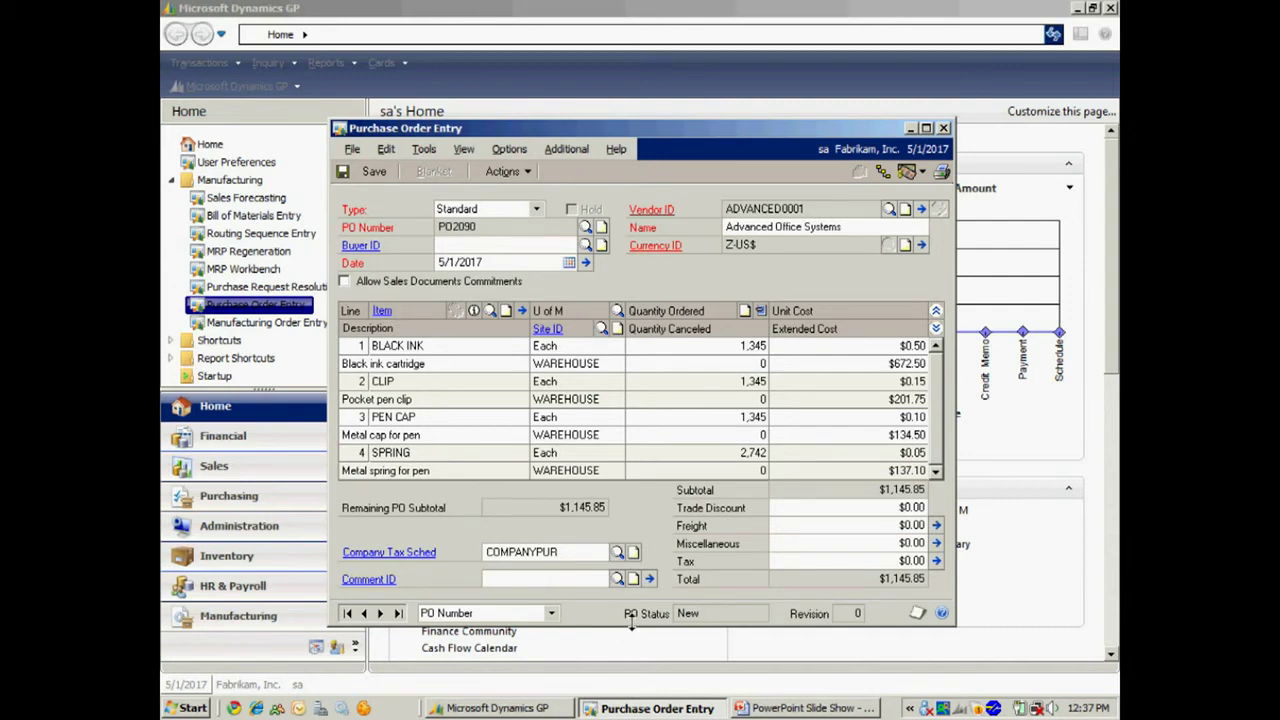
pyautogui.click(501, 173)
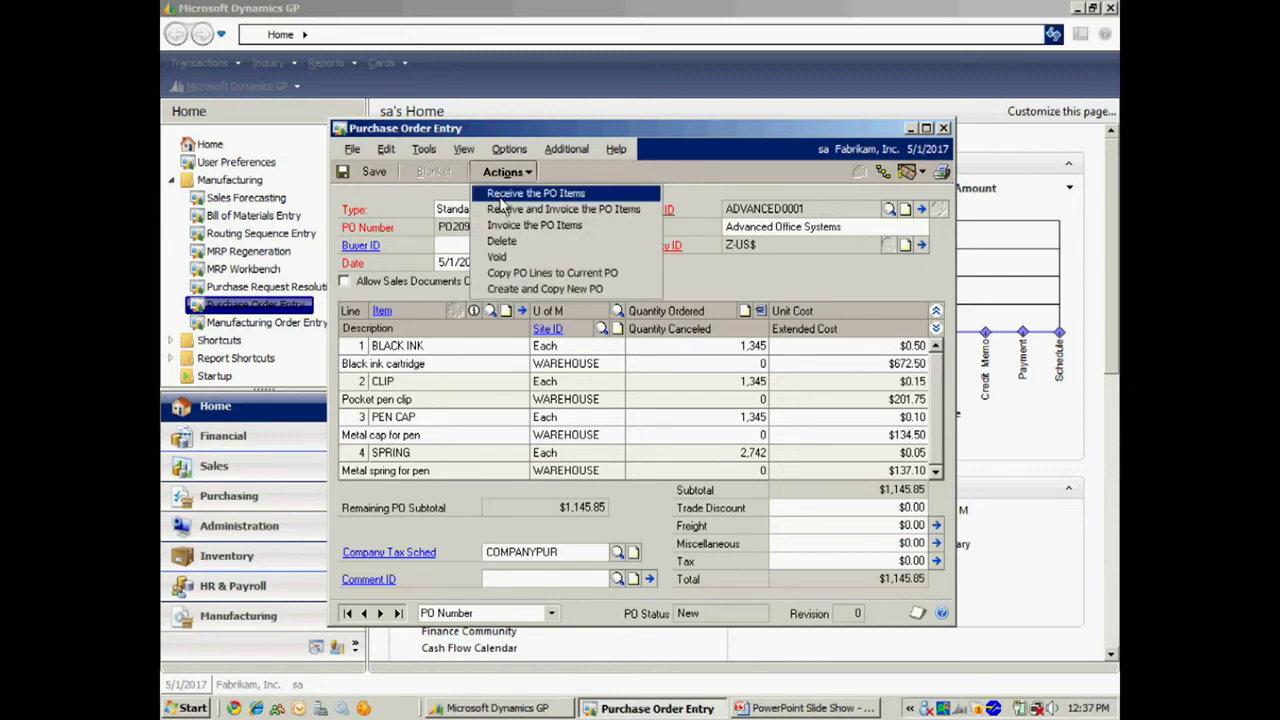
# Receive all four PO2090 lines as shipment RCT1194 and post the $1,145.85 receipt
pyautogui.click(500, 194)
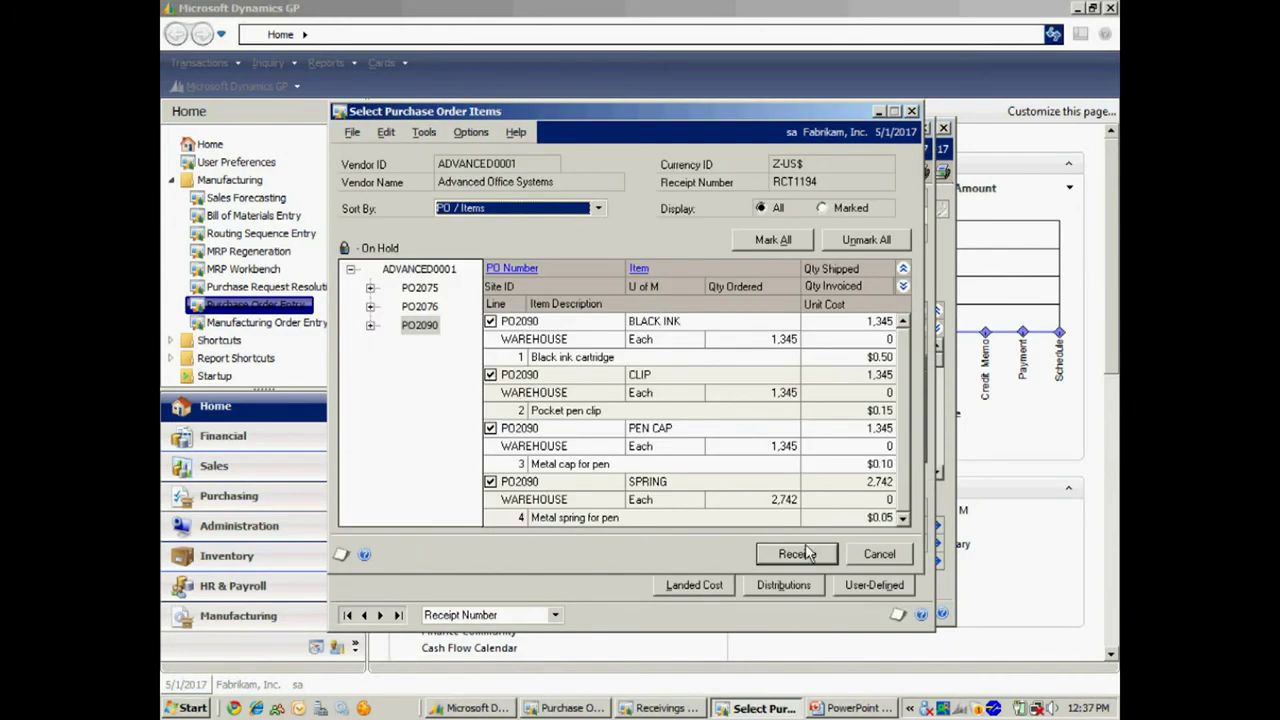
pyautogui.click(798, 555)
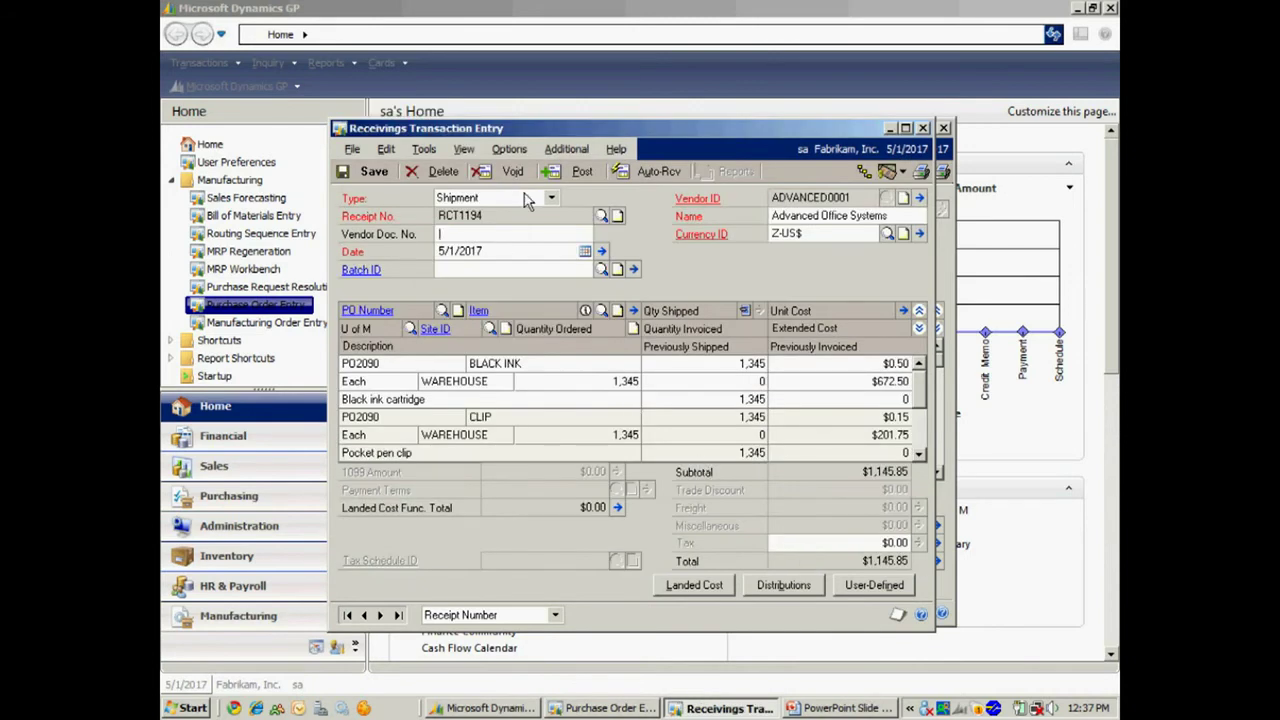
pyautogui.click(575, 172)
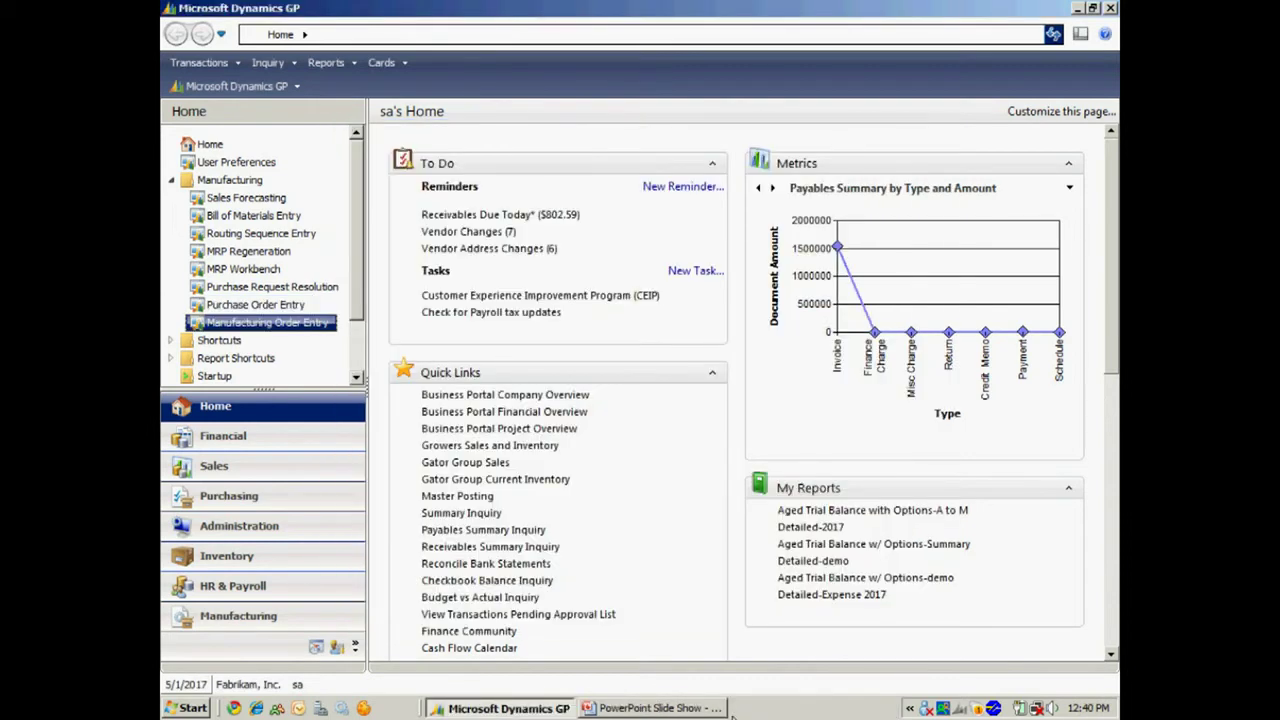
# Load MO0013 in Manufacturing Order Entry and change its status to Released
pyautogui.click(276, 328)
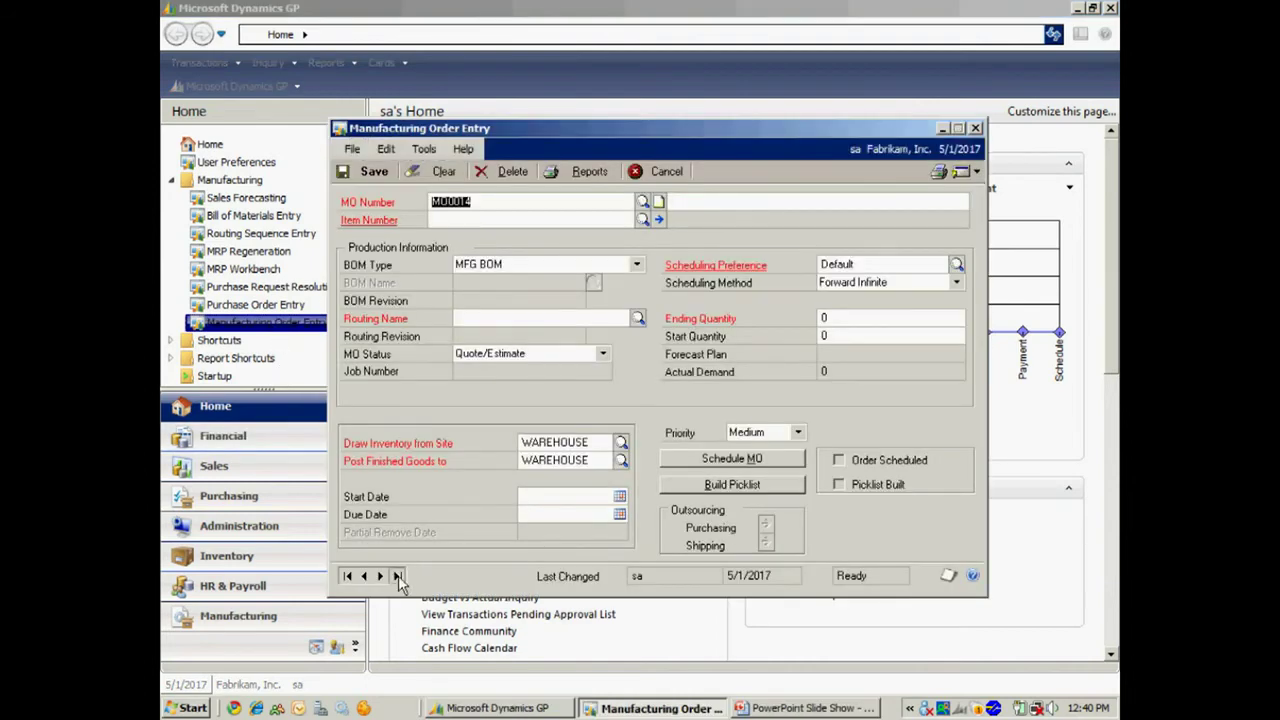
pyautogui.click(397, 575)
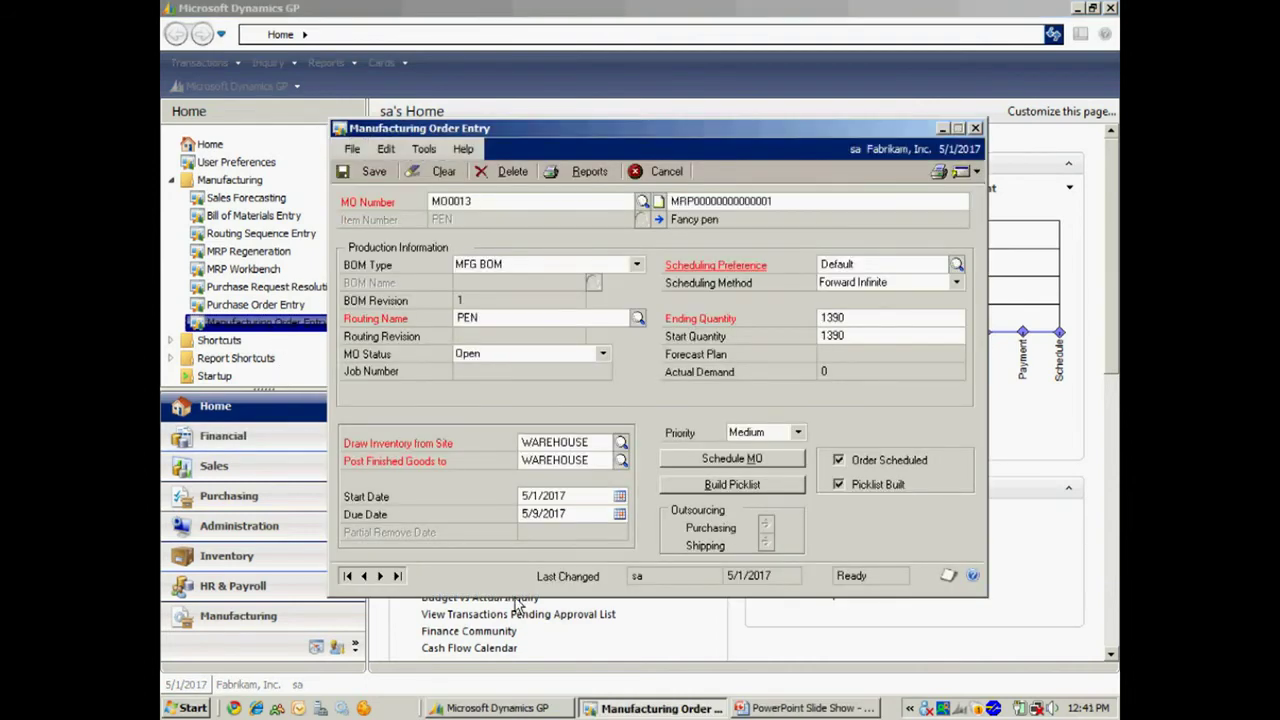
pyautogui.click(603, 353)
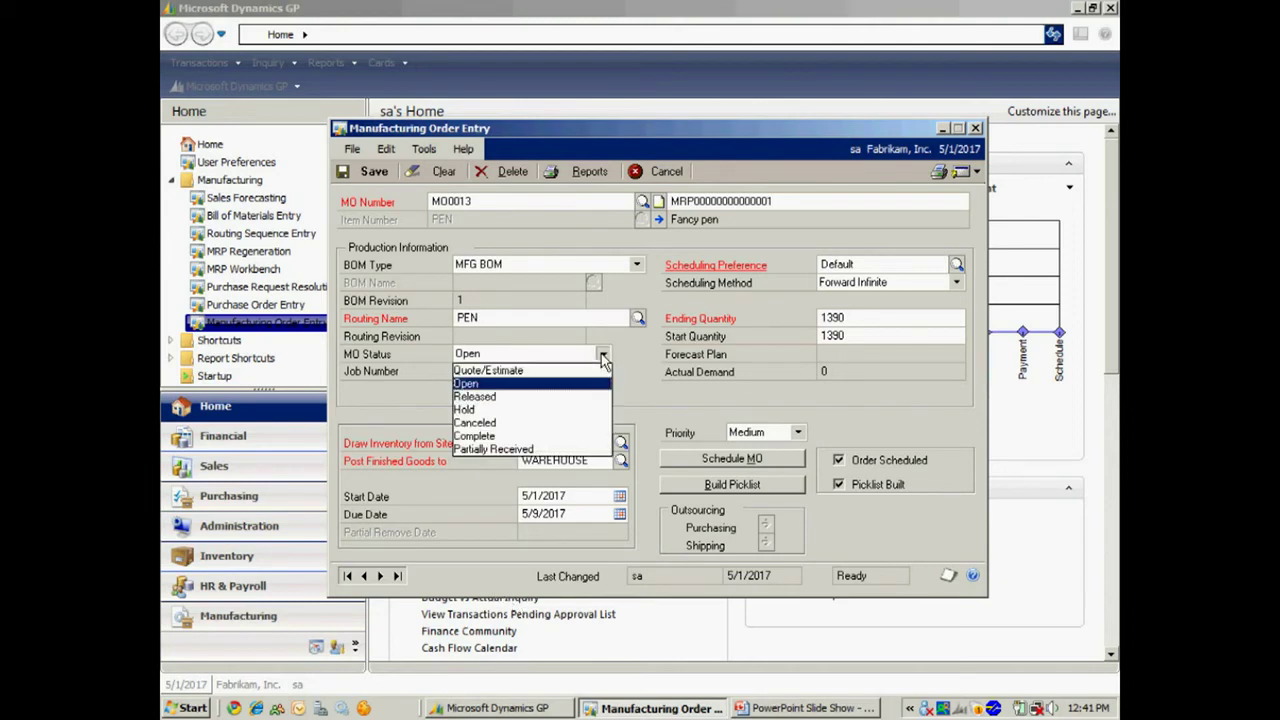
pyautogui.click(575, 397)
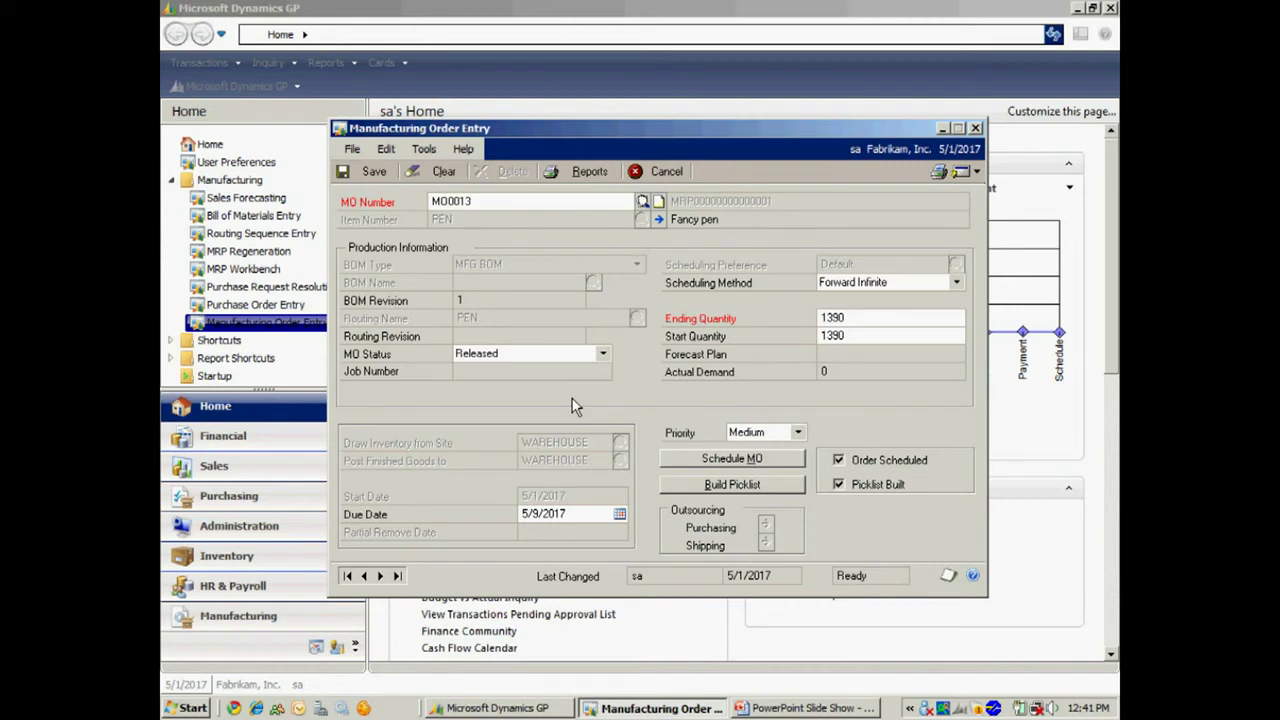
pyautogui.click(972, 172)
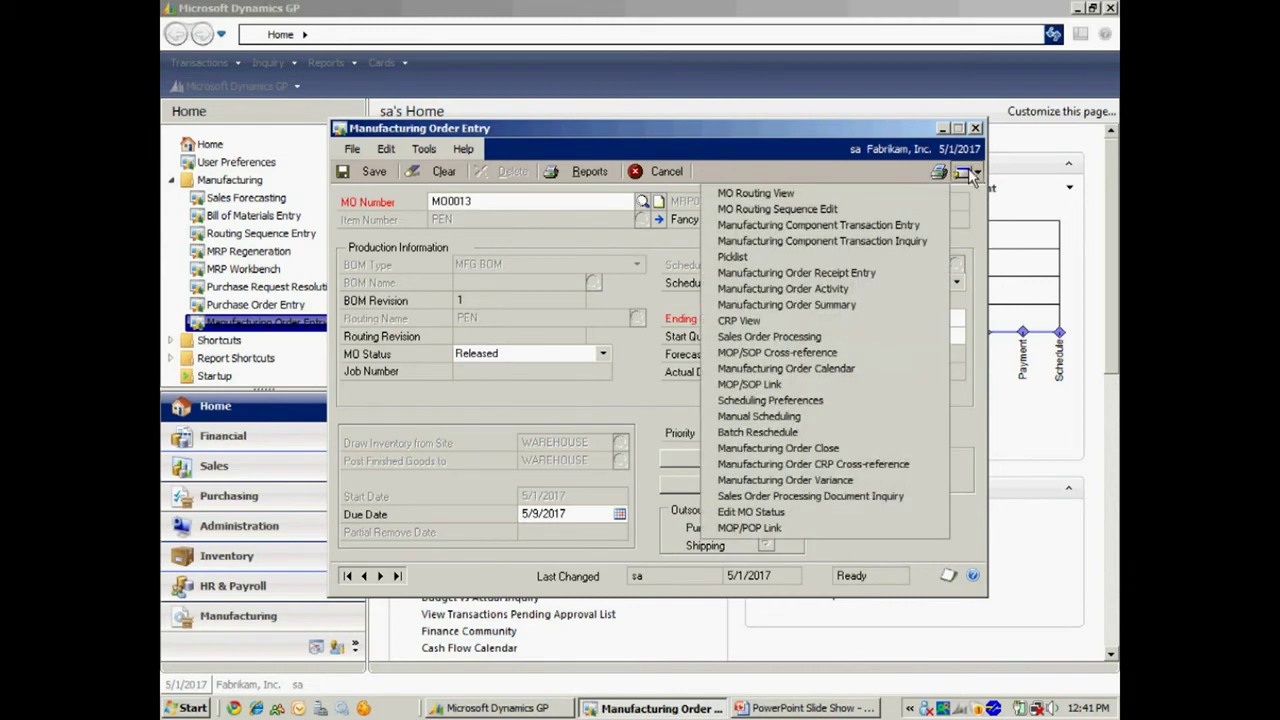
pyautogui.click(789, 259)
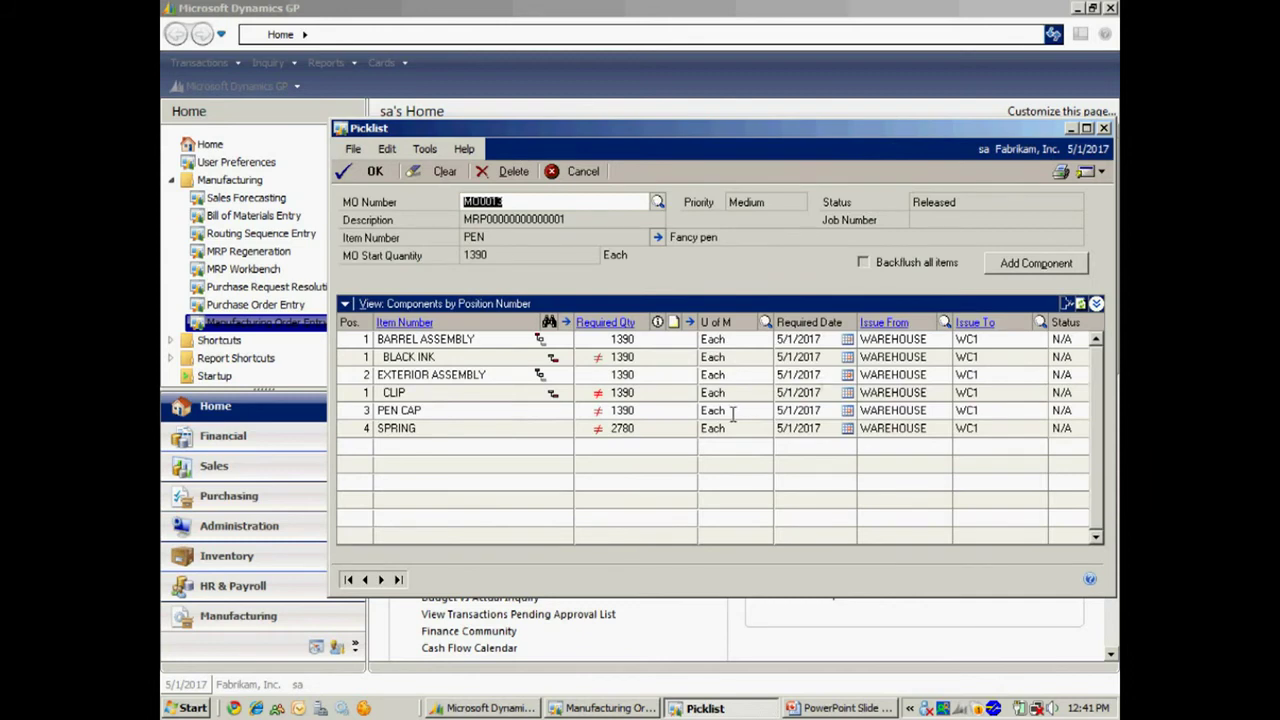
pyautogui.click(366, 171)
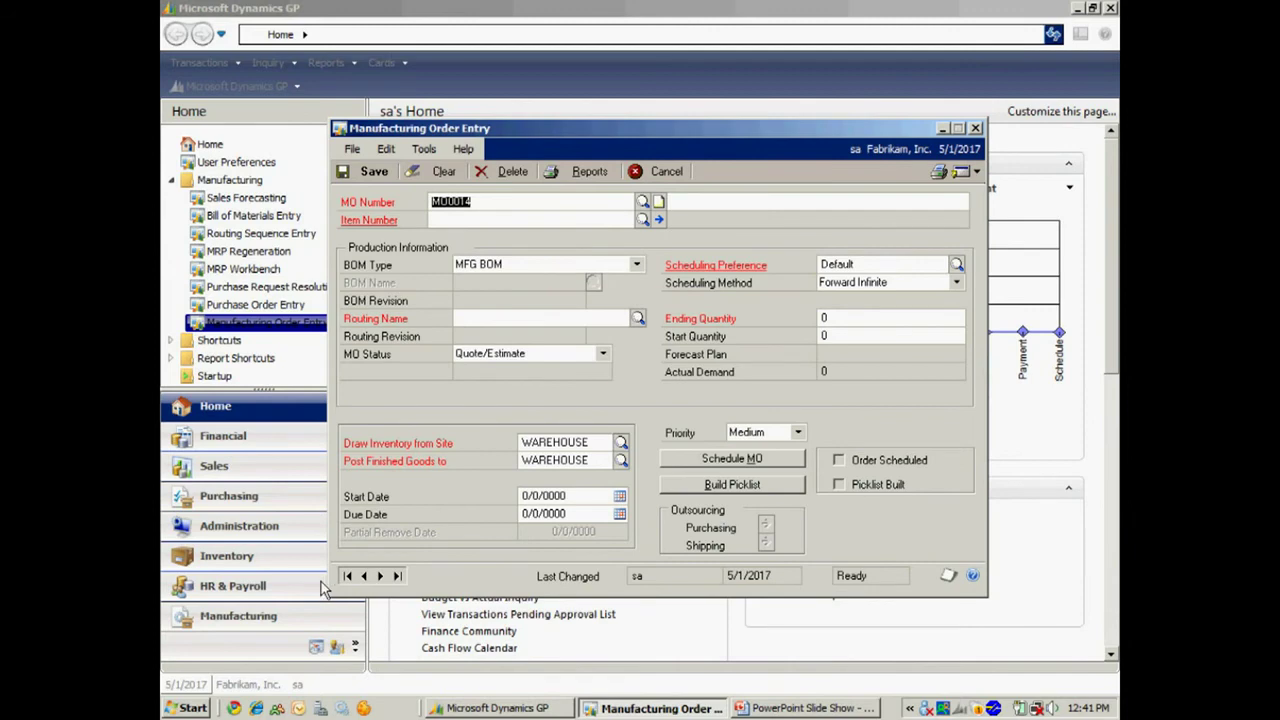
pyautogui.click(394, 576)
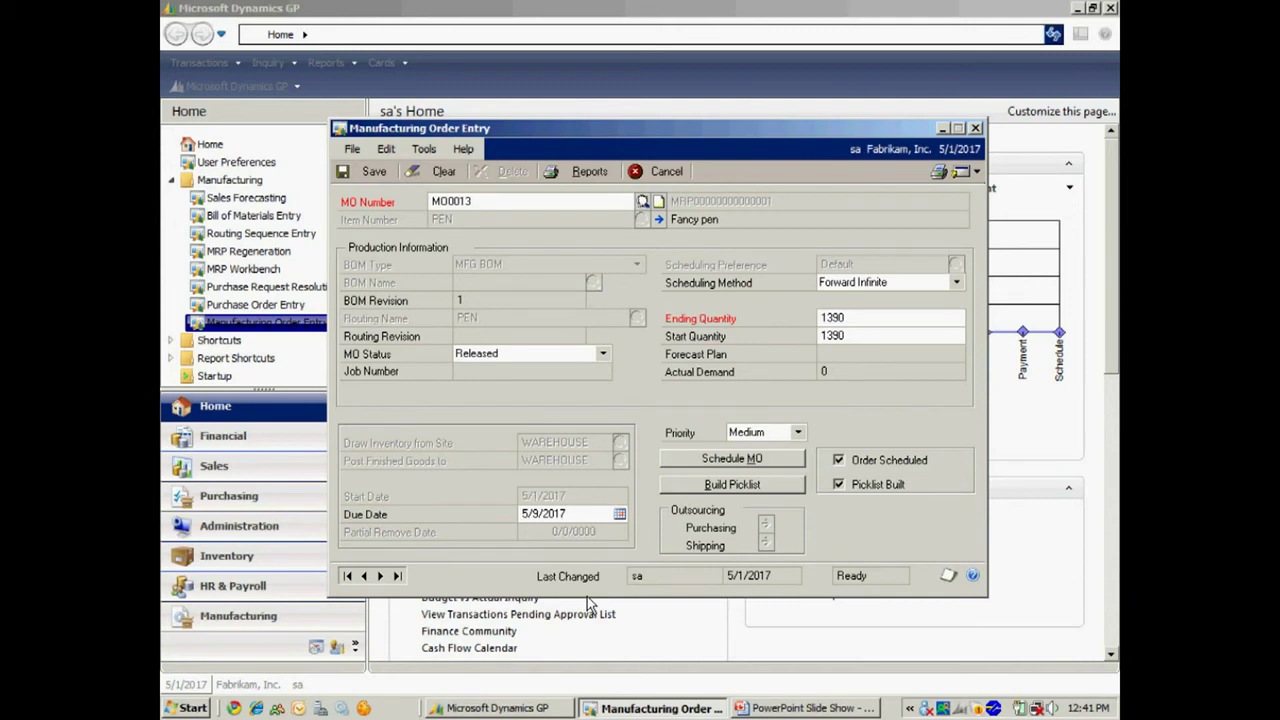
pyautogui.click(976, 172)
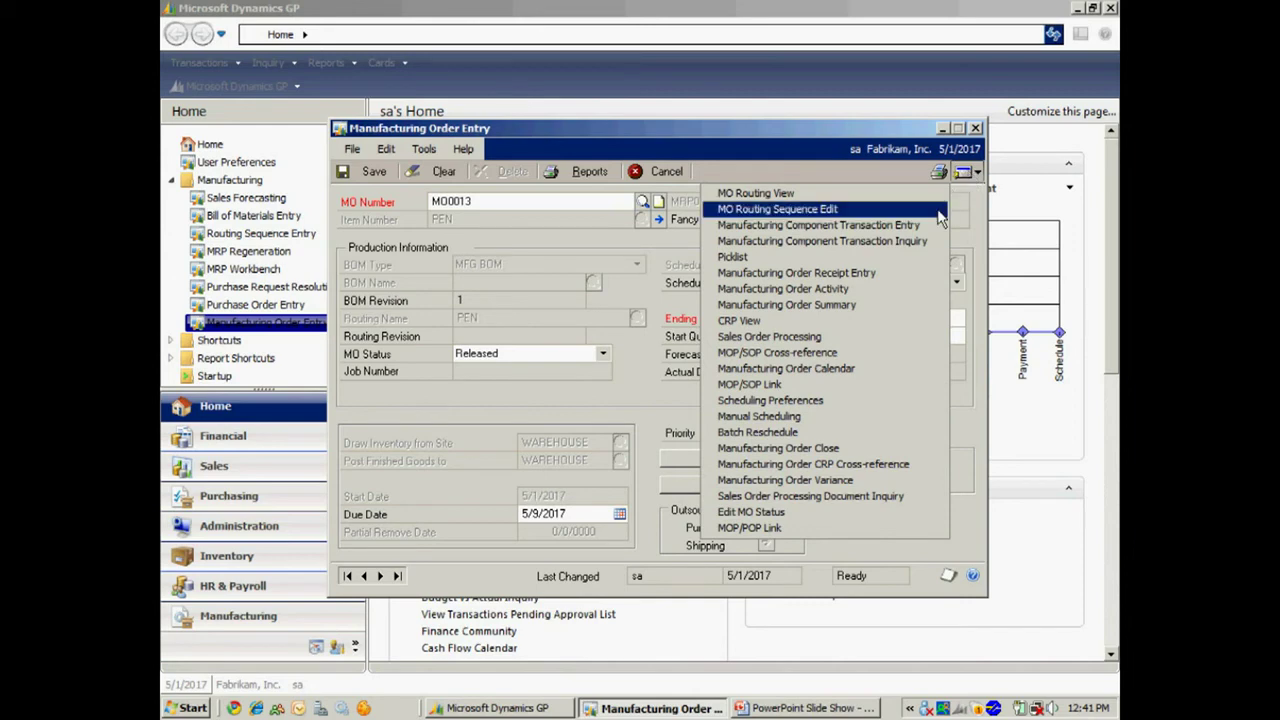
# Post receipt RCT0006 of 1,390 Fancy pens from MO0013 into WAREHOUSE
pyautogui.click(860, 276)
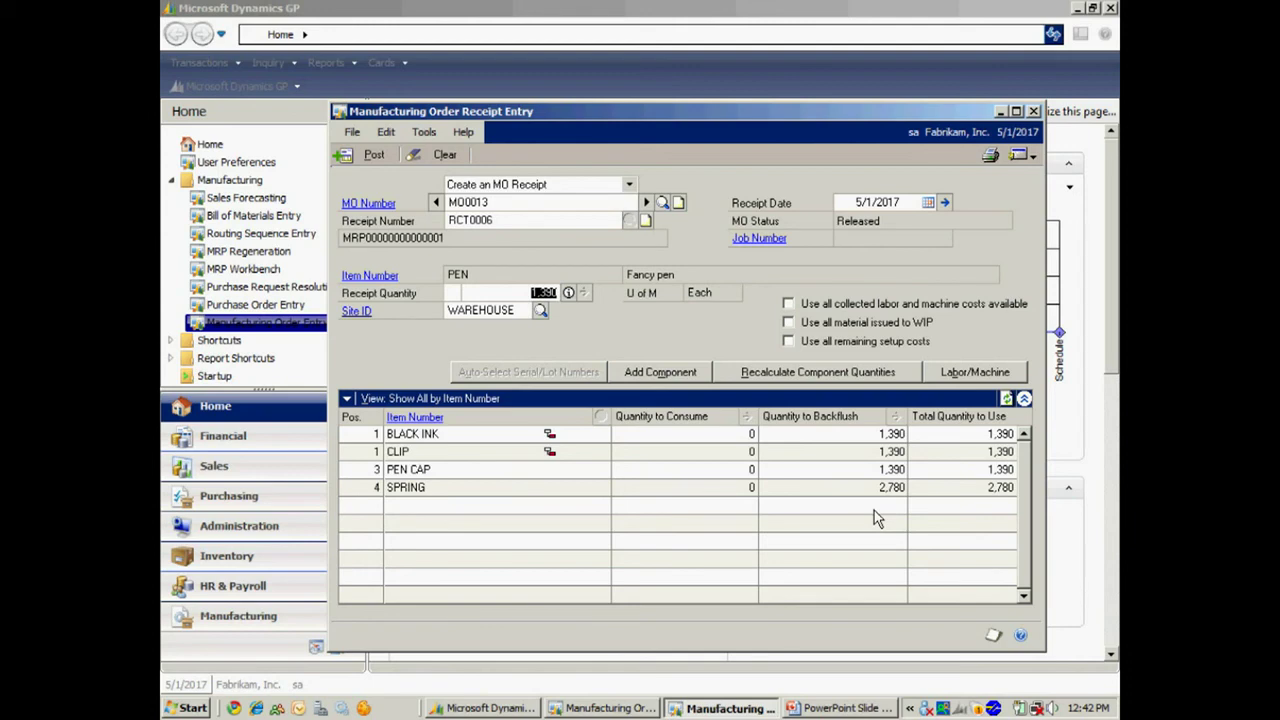
pyautogui.click(371, 154)
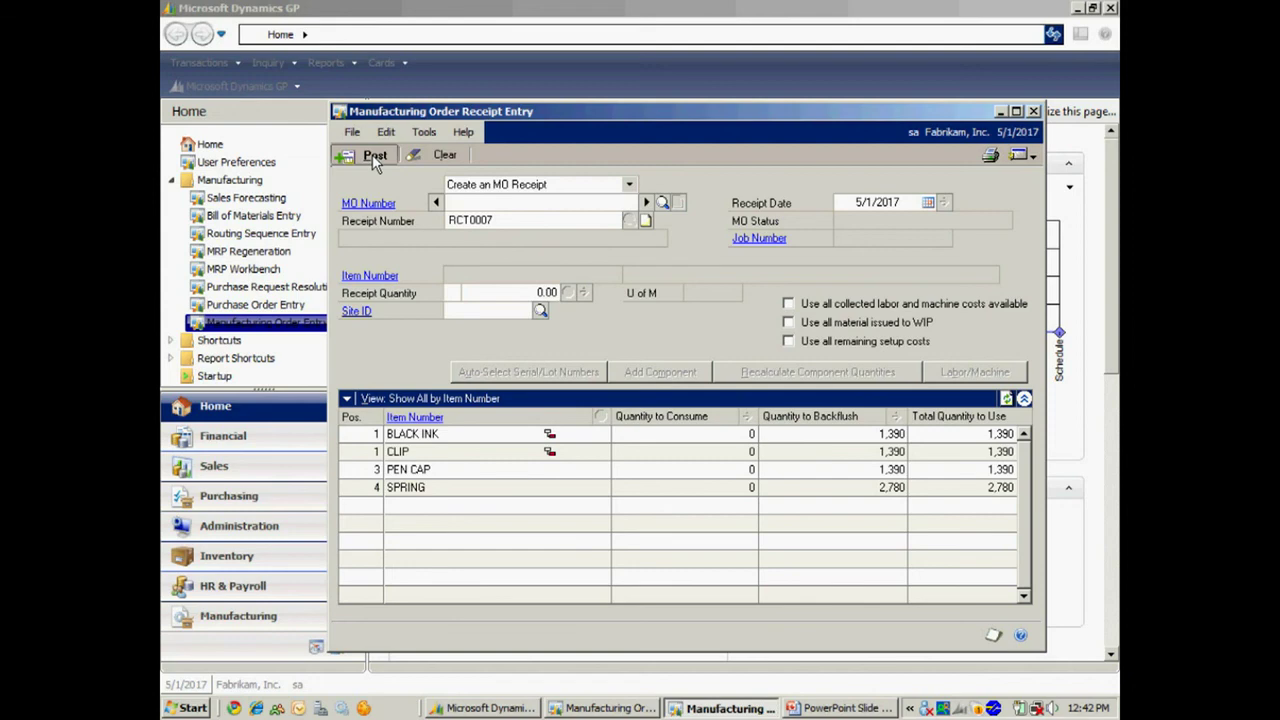
# Confirm MO0013 shows Complete with 1390 Fancy pens, then bring up its Manufacturing Order Variance
pyautogui.click(1035, 113)
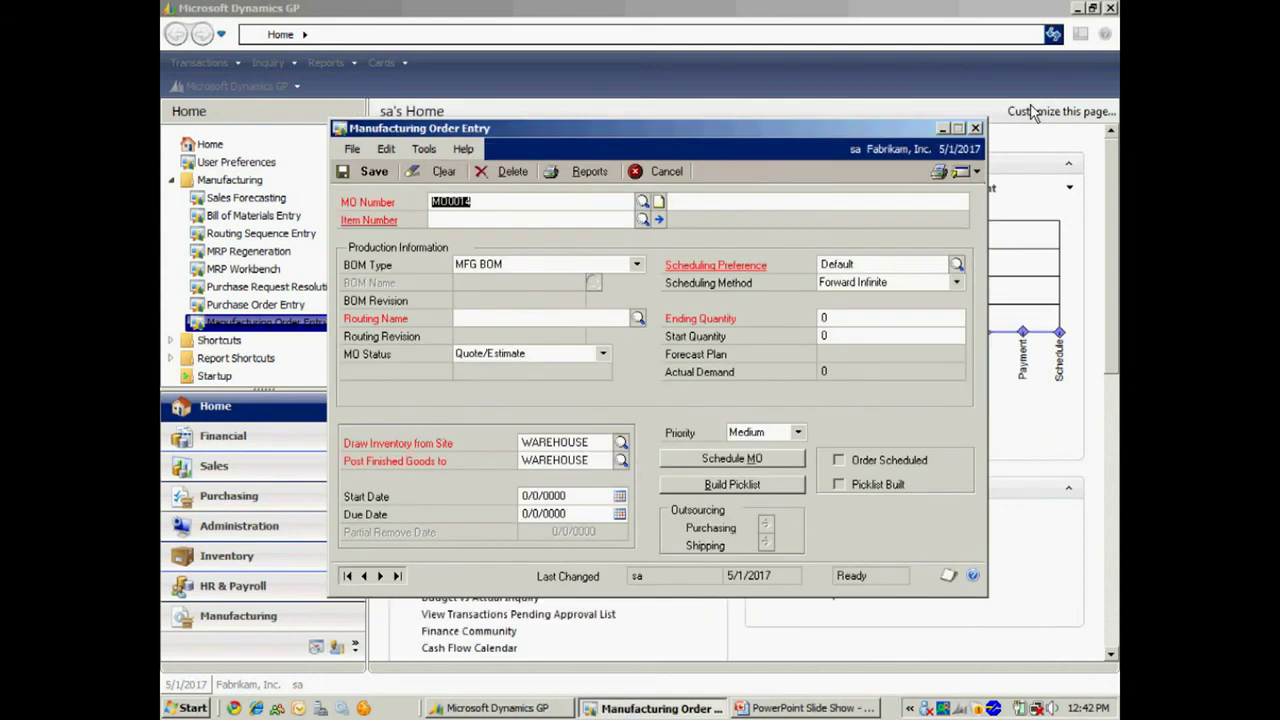
pyautogui.click(397, 576)
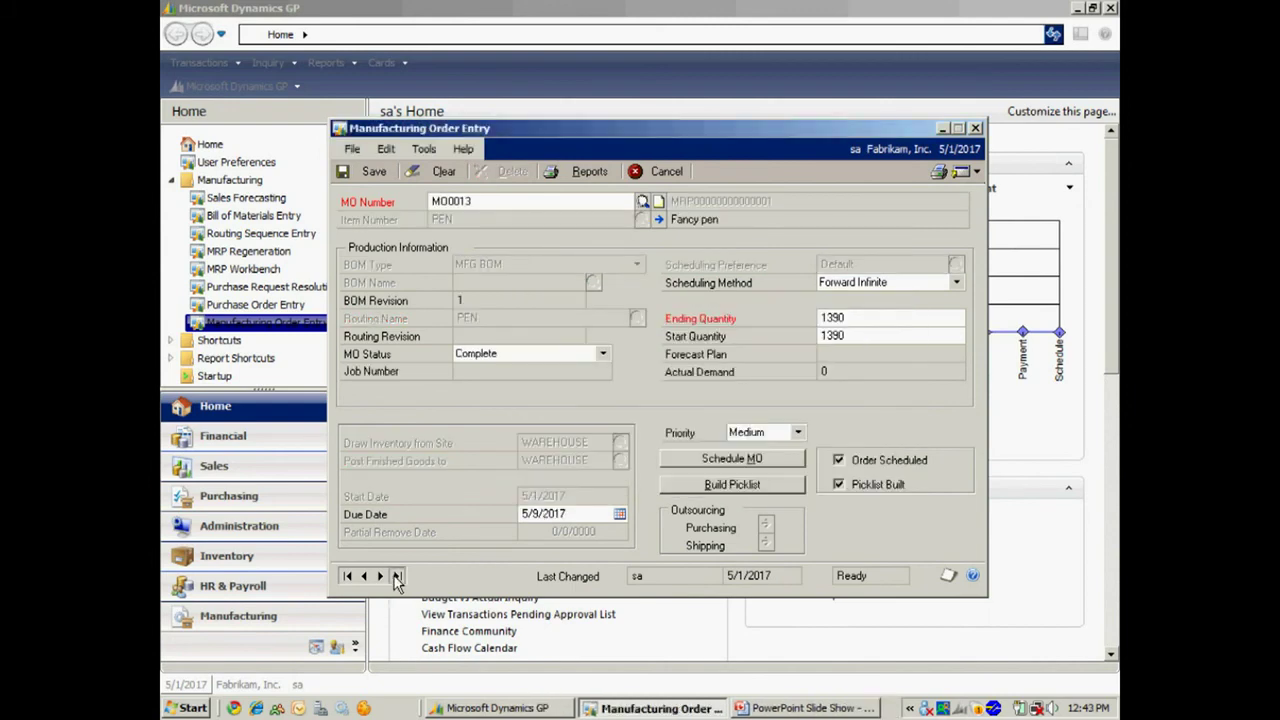
pyautogui.click(975, 174)
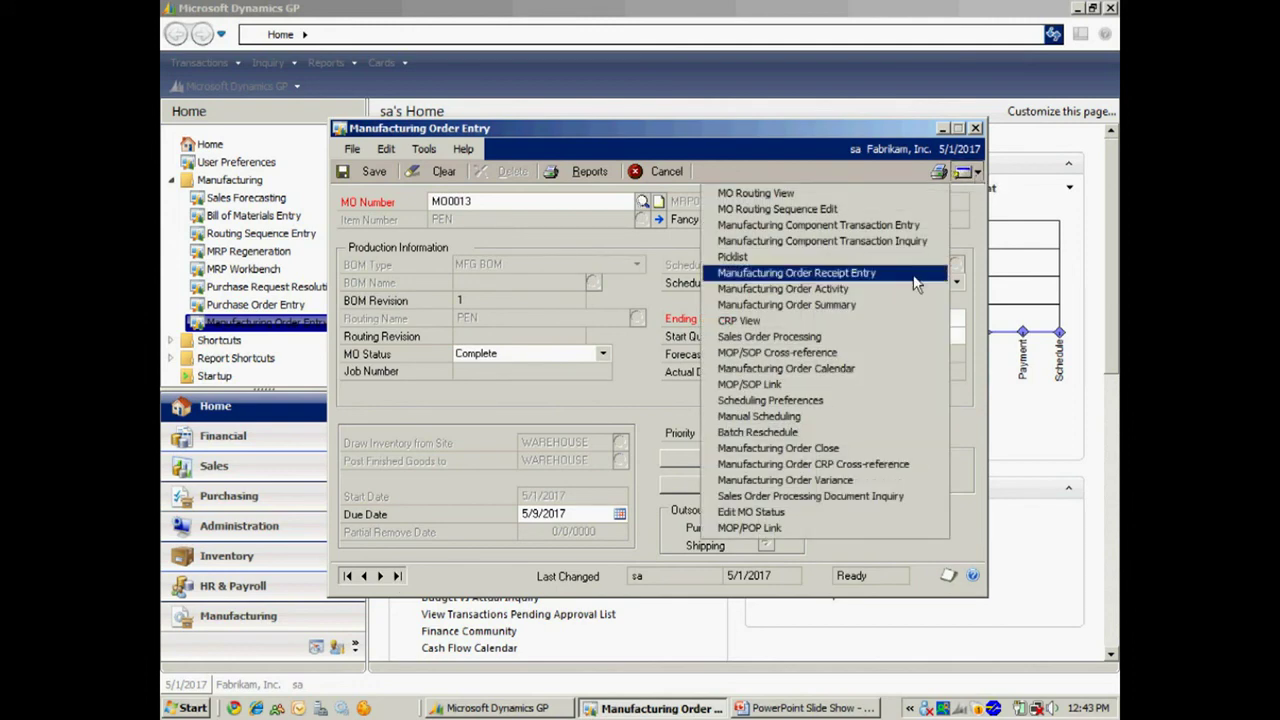
pyautogui.click(808, 478)
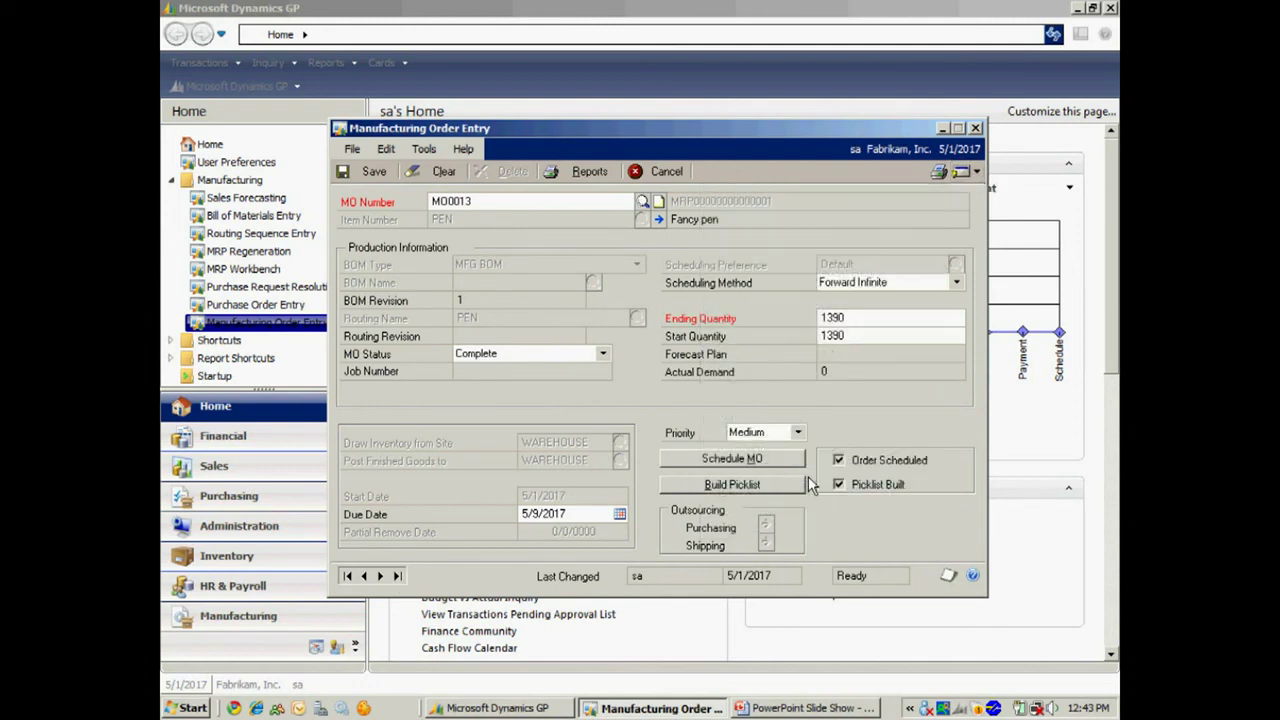